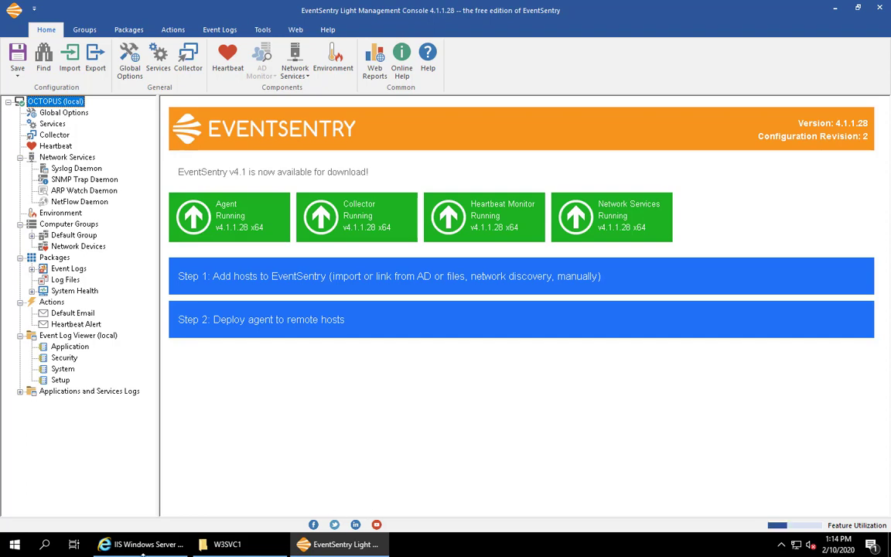
pyautogui.click(147, 545)
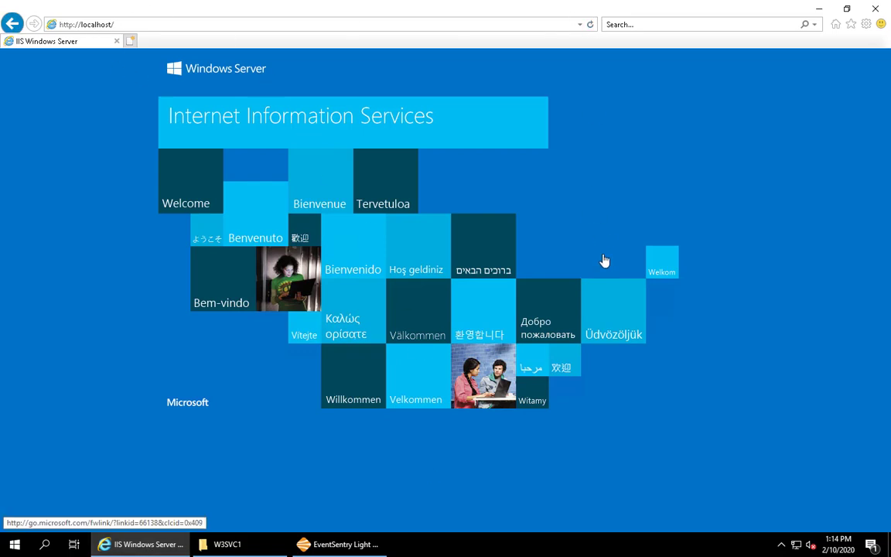
pyautogui.click(817, 12)
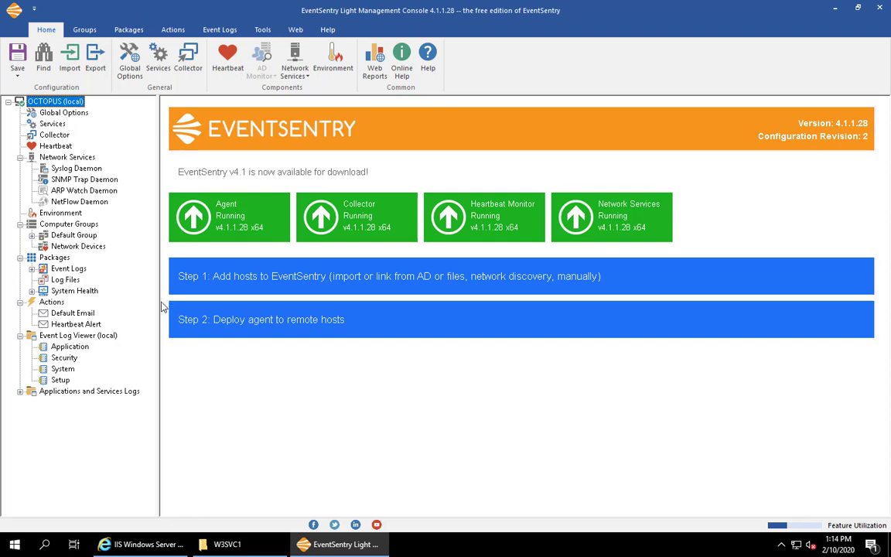
# - Open the Log File definitions page from Packages > Log Files via Define Files
pyautogui.click(57, 282)
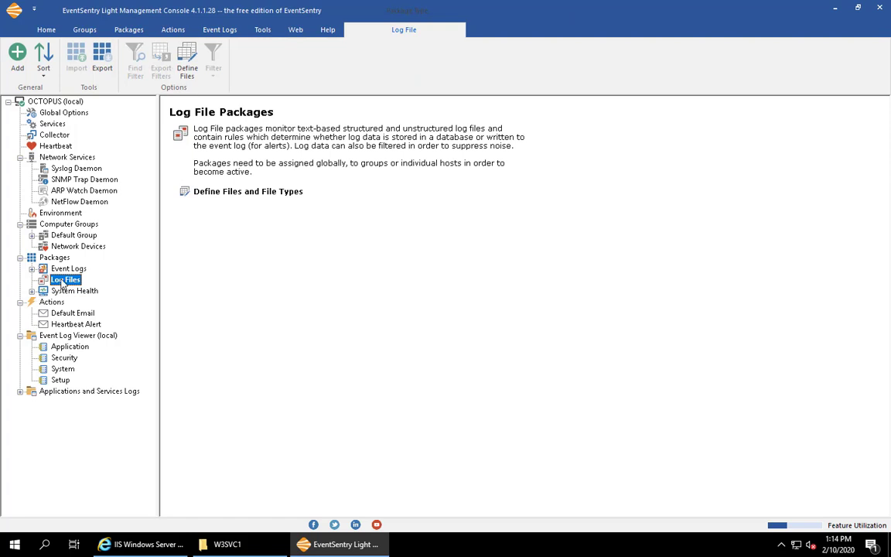
pyautogui.click(187, 68)
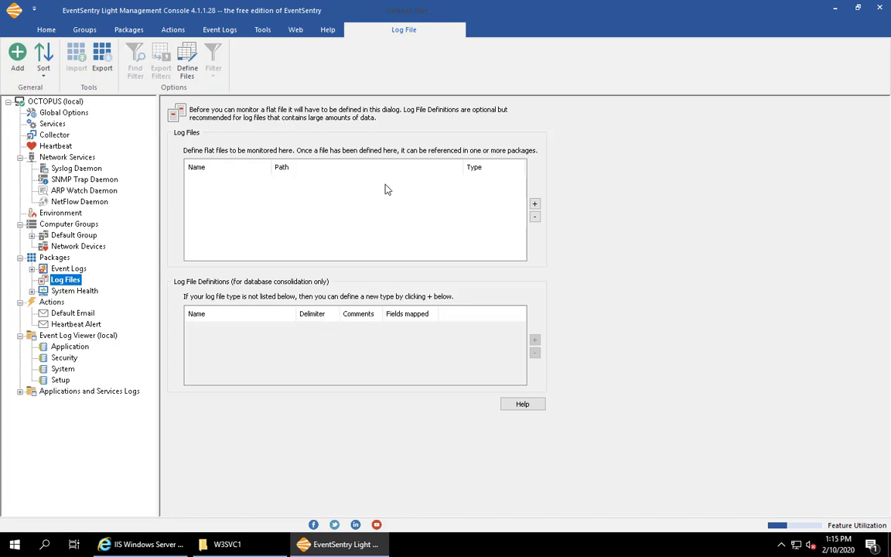
# - Add a new file to monitor named IIS, pasting C:\inetpub\logs\LogFiles\W3SVC1 from Explorer as its path
pyautogui.click(534, 204)
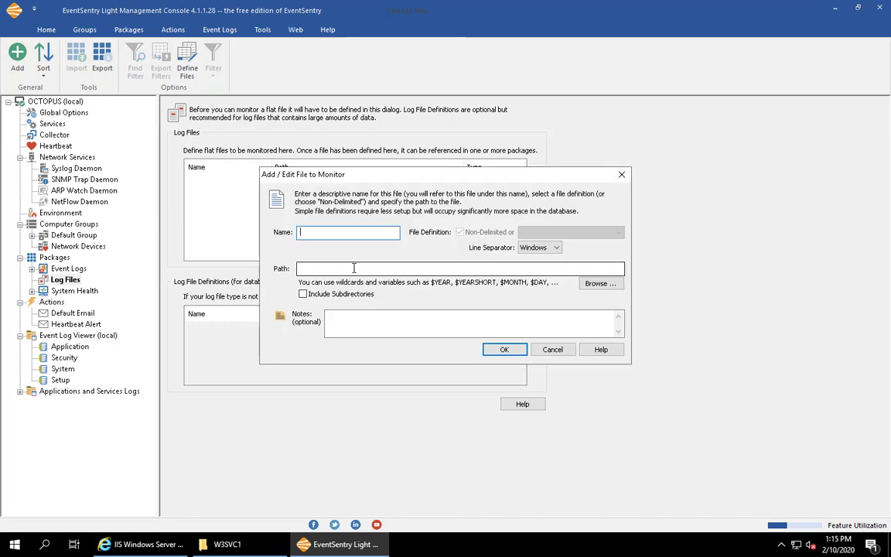
pyautogui.click(232, 545)
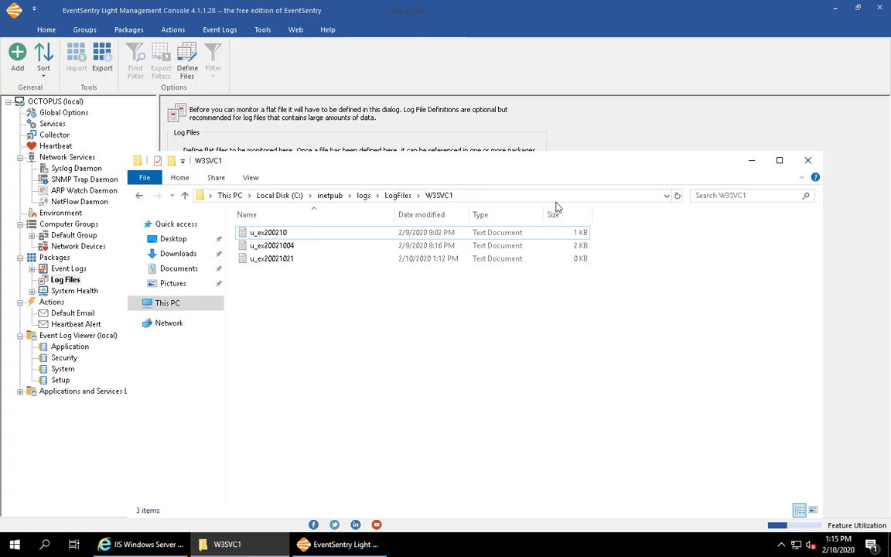
pyautogui.click(477, 197)
pyautogui.hotkey('ctrl', 'c')
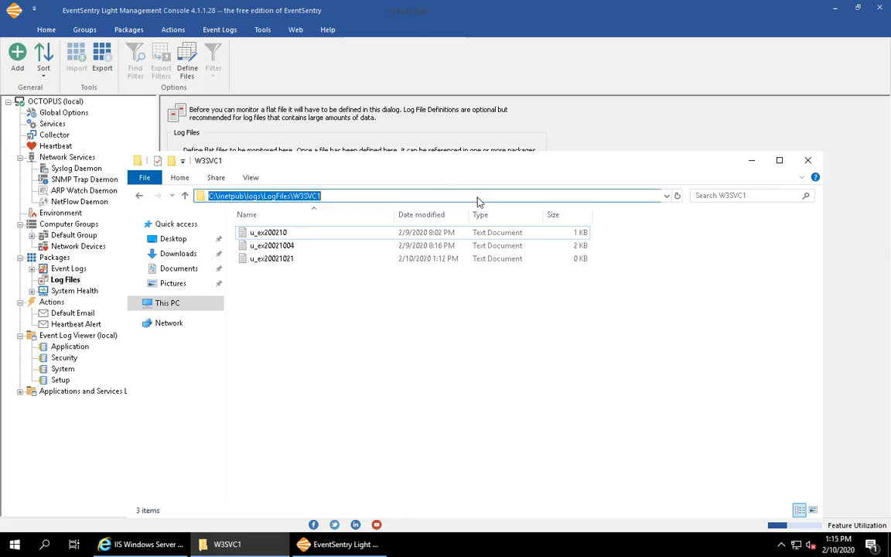
pyautogui.click(550, 132)
pyautogui.click(474, 267)
pyautogui.hotkey('ctrl', 'v')
pyautogui.click(303, 232)
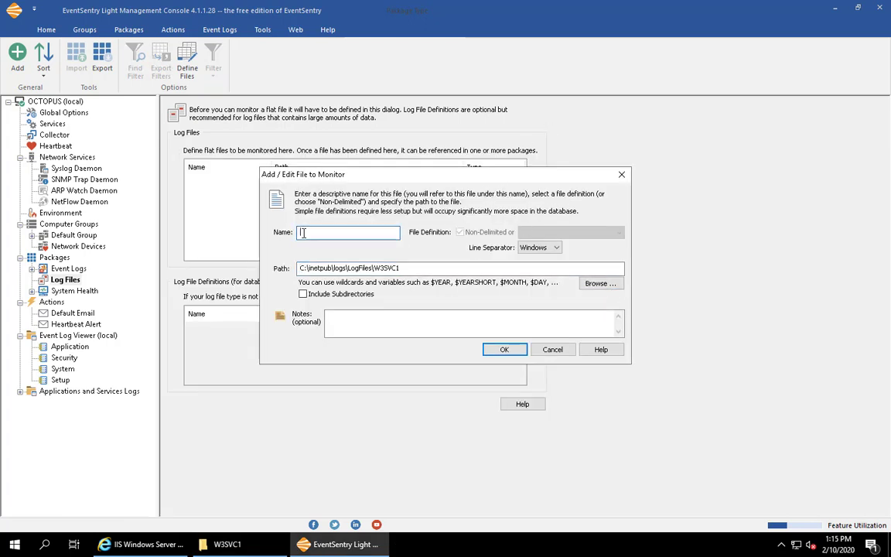
pyautogui.write('IIS')
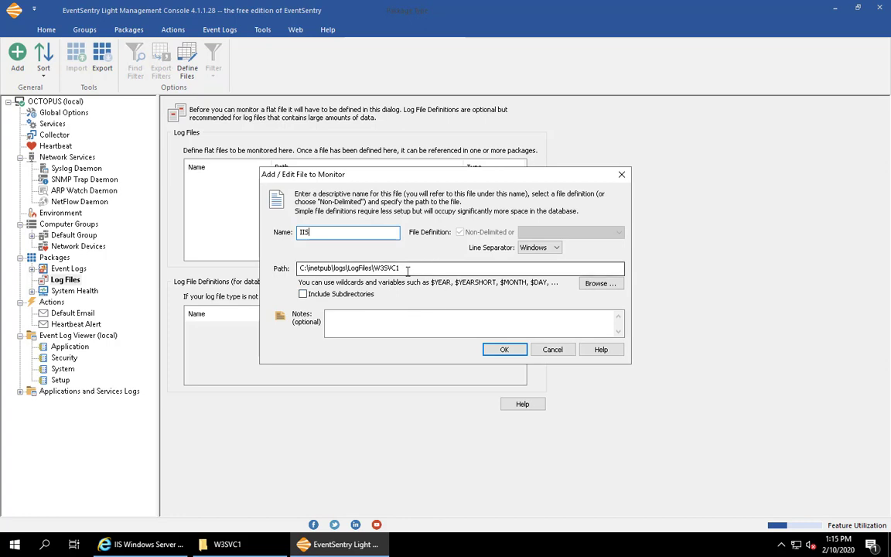
pyautogui.click(408, 271)
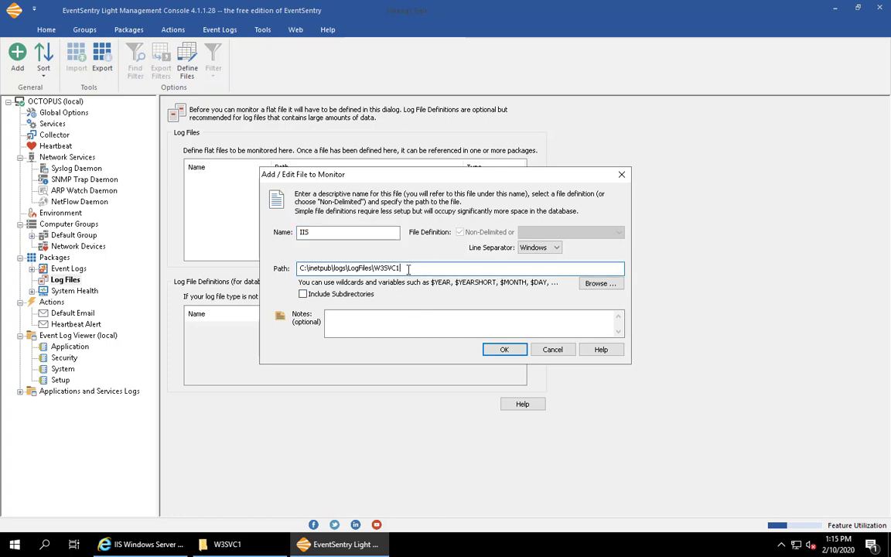
# - Append a backslash to the path and confirm in Explorer that u_ex20021021 uses the .log extension
pyautogui.write('\\')
pyautogui.click(232, 544)
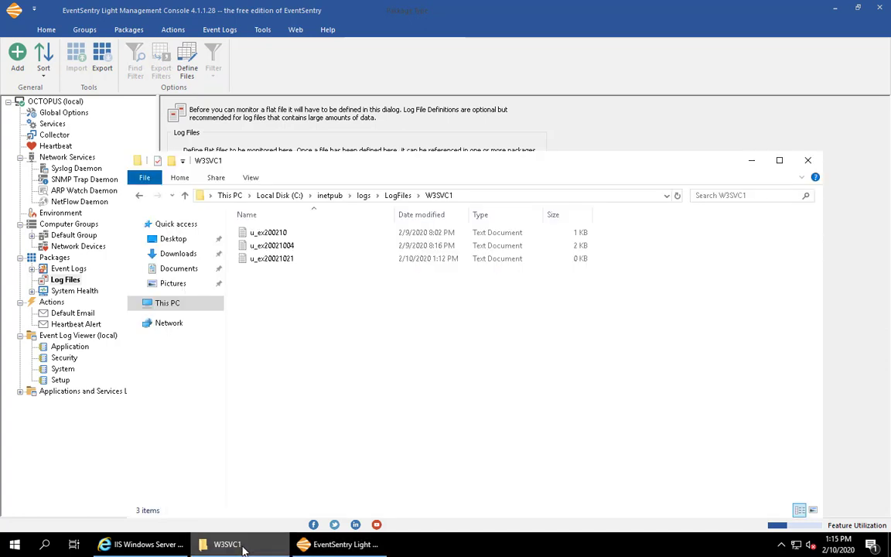
pyautogui.rightClick(269, 260)
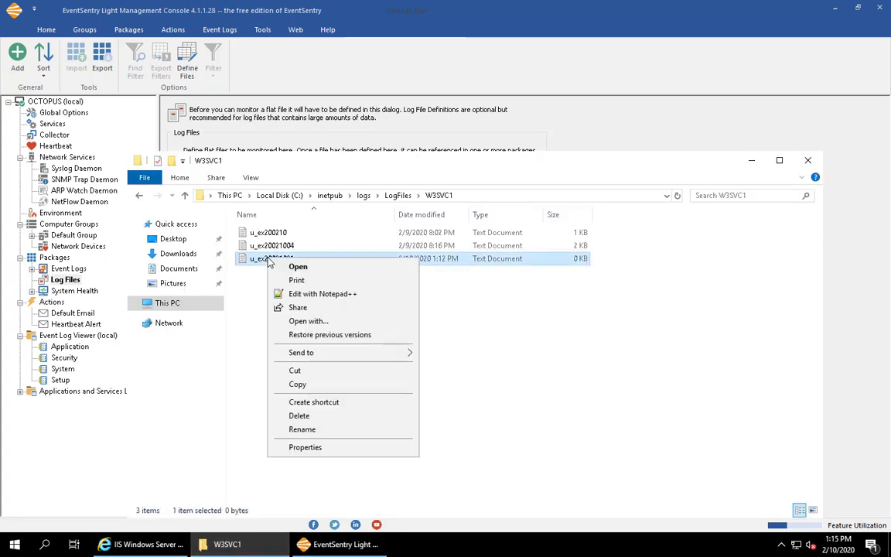
pyautogui.click(321, 448)
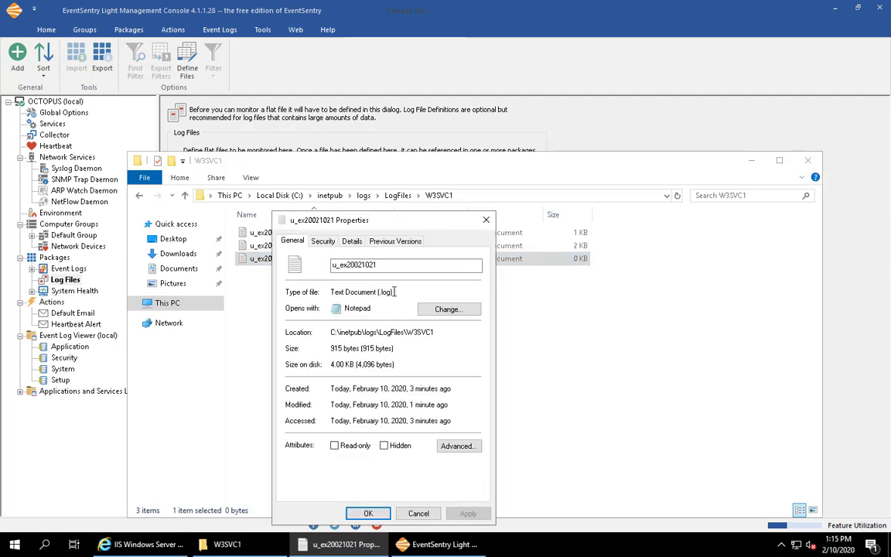
pyautogui.moveTo(379, 293); pyautogui.dragTo(388, 294)
pyautogui.click(418, 513)
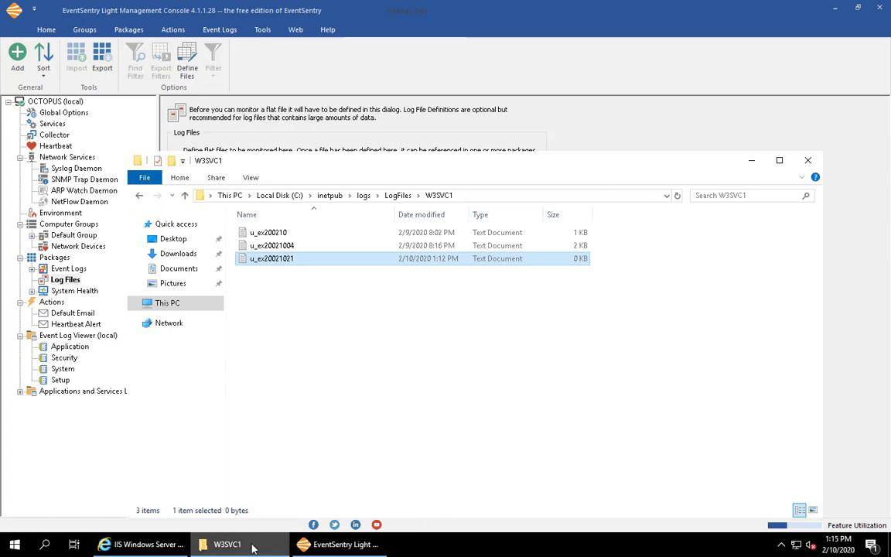
# - Complete the path as C:\inetpub\logs\LogFiles\W3SVC1\u_*.log and save the IIS entry
pyautogui.click(356, 545)
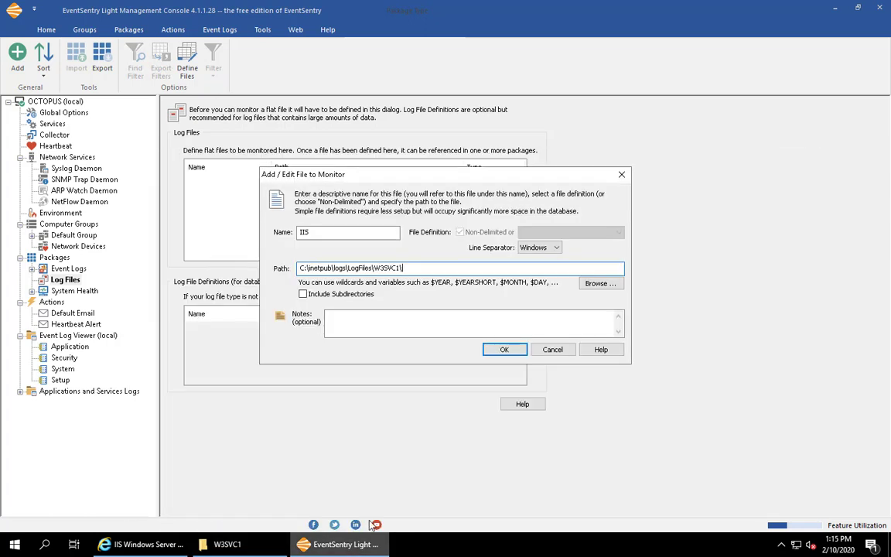
pyautogui.write('*.log')
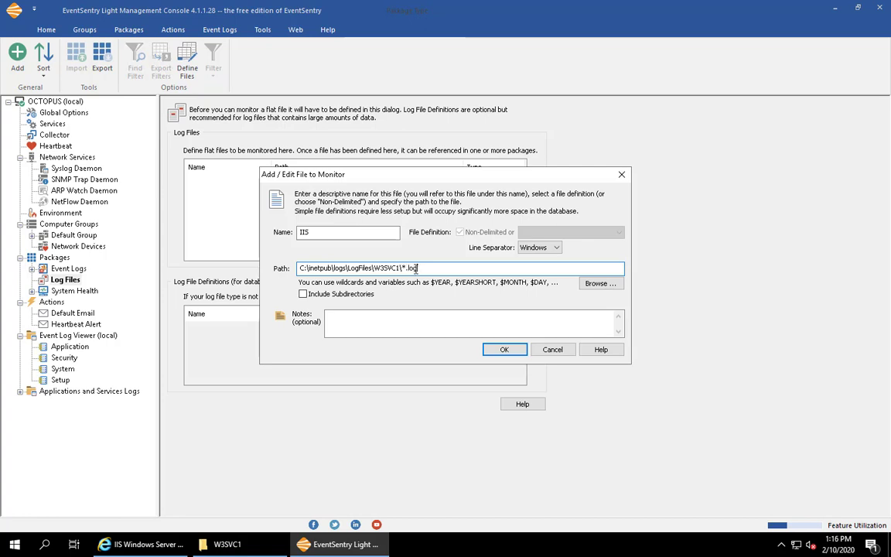
pyautogui.click(228, 545)
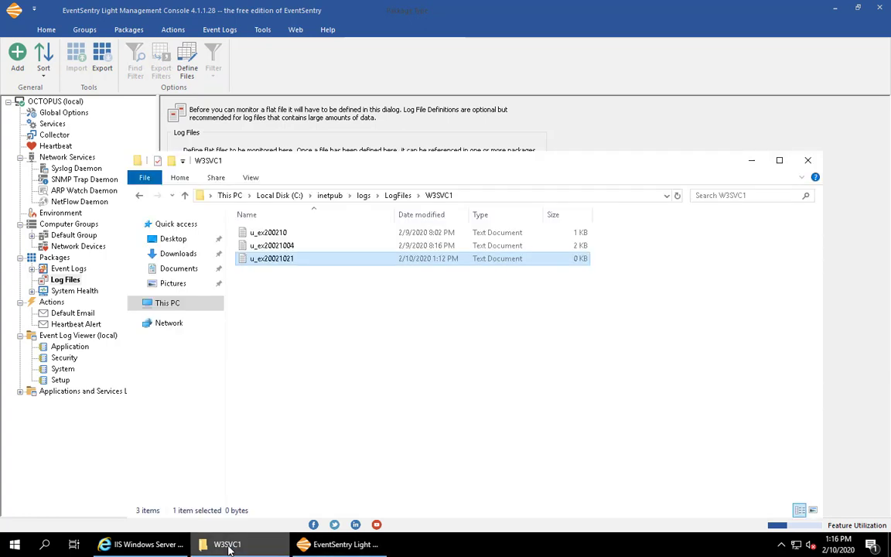
pyautogui.click(227, 545)
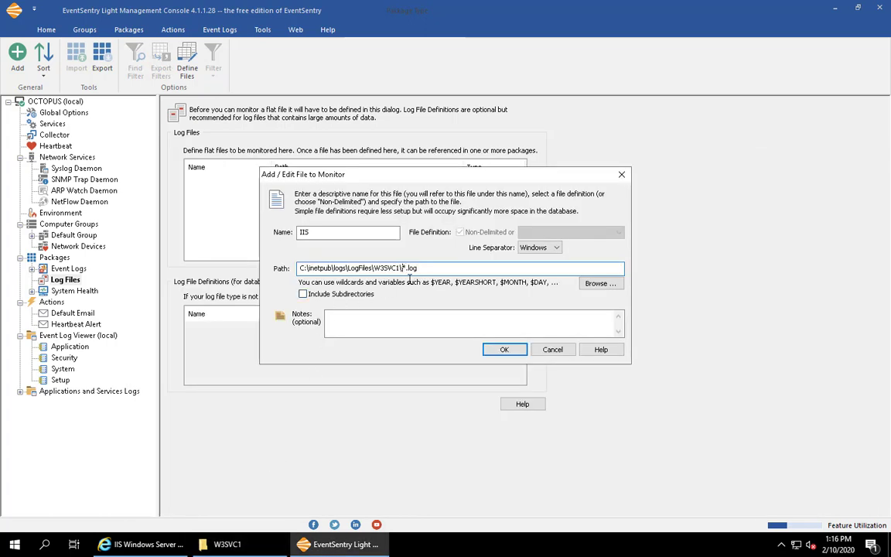
pyautogui.write('u_')
pyautogui.click(443, 268)
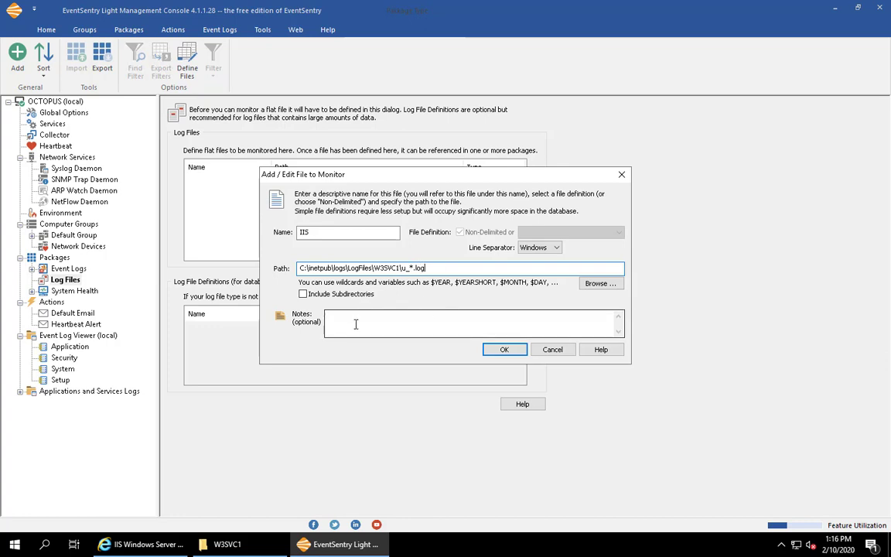
pyautogui.click(504, 348)
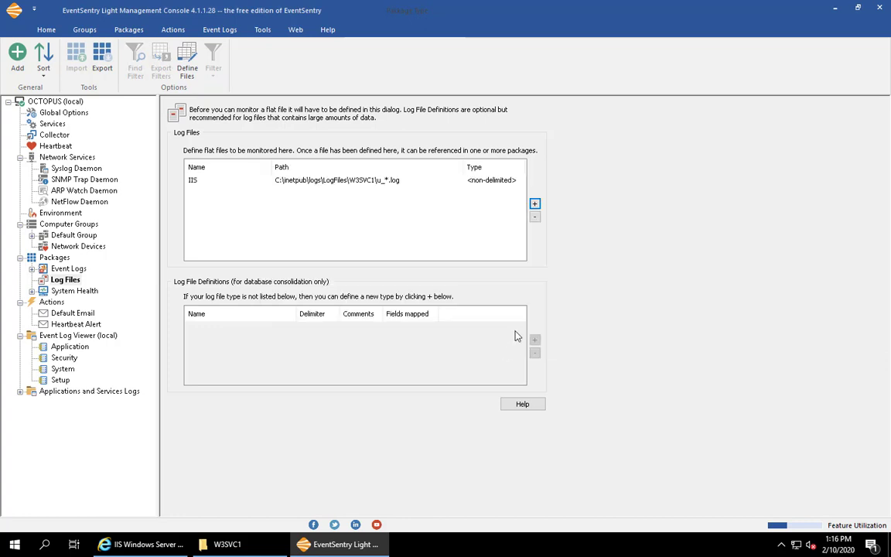
# - Select the new IIS file entry, then go back to the Log File Packages overview
pyautogui.click(371, 181)
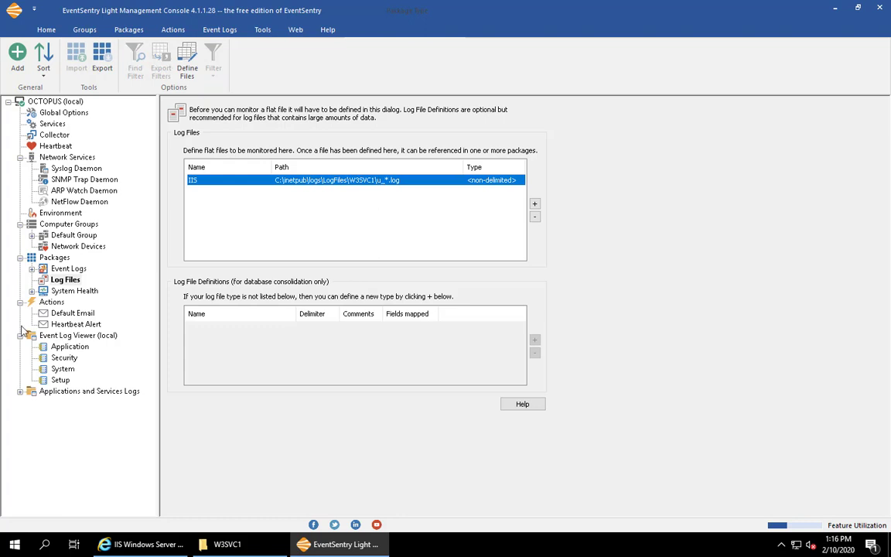
pyautogui.click(66, 281)
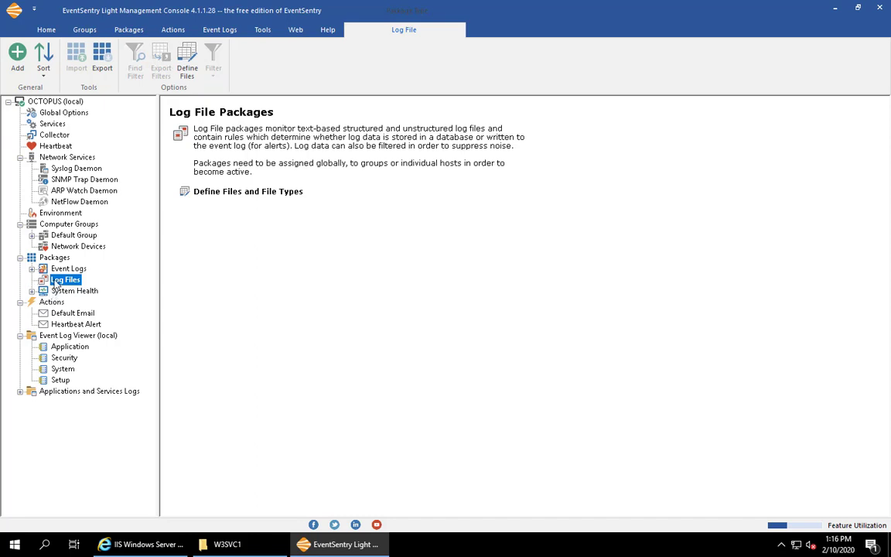
# - Add a new log file package and name it IIS
pyautogui.click(20, 59)
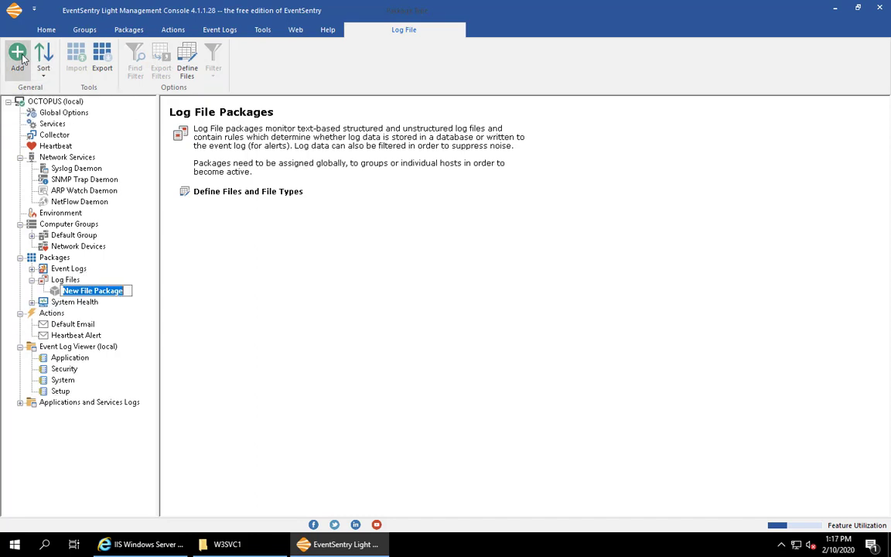
pyautogui.write('IIS')
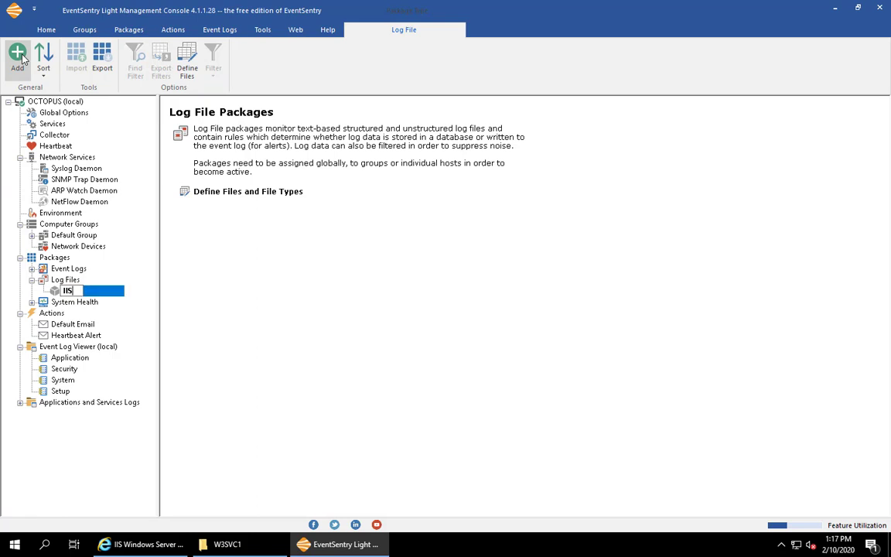
pyautogui.press('Return')
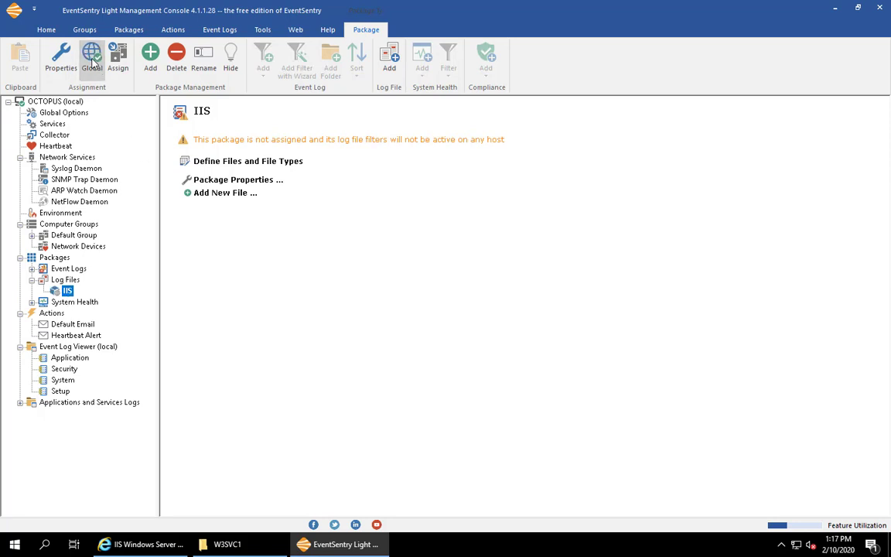
# - Open Apply Package To for IIS, browse Default Group, and cancel without assigning any host
pyautogui.click(118, 59)
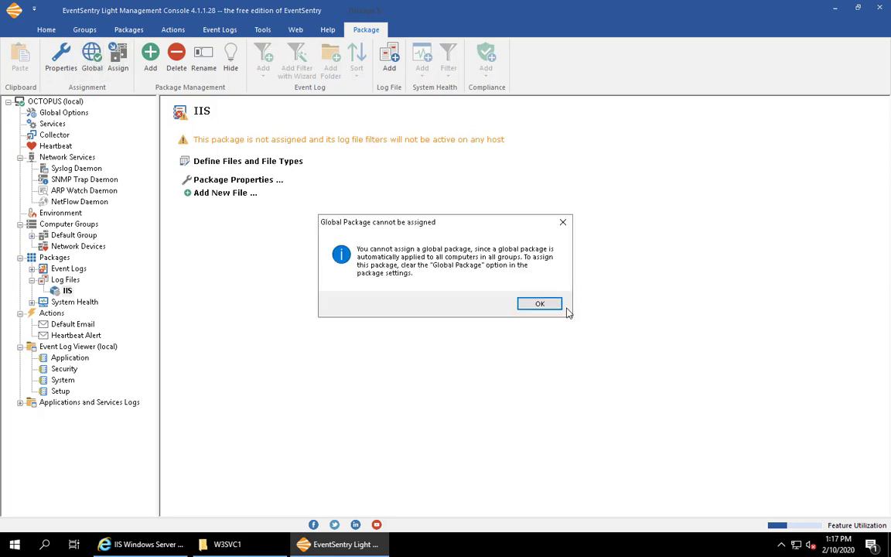
pyautogui.click(539, 303)
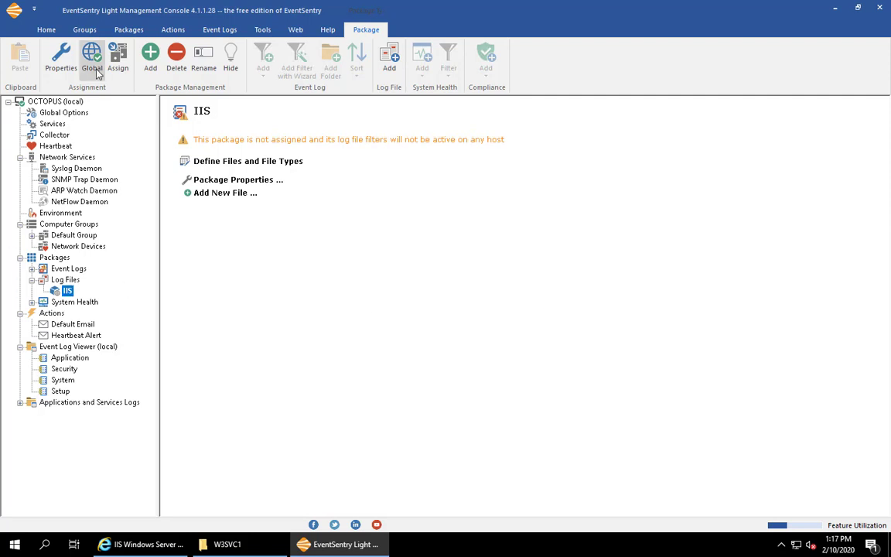
pyautogui.click(118, 61)
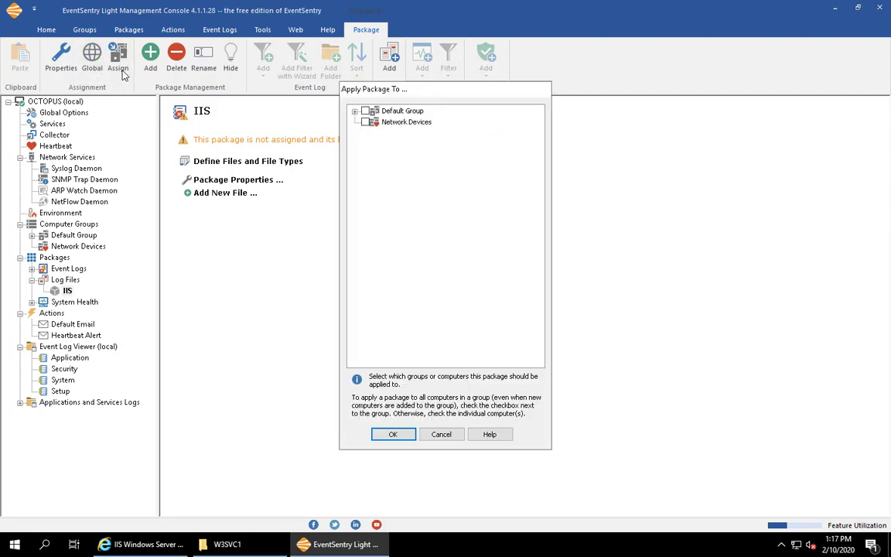
pyautogui.click(356, 112)
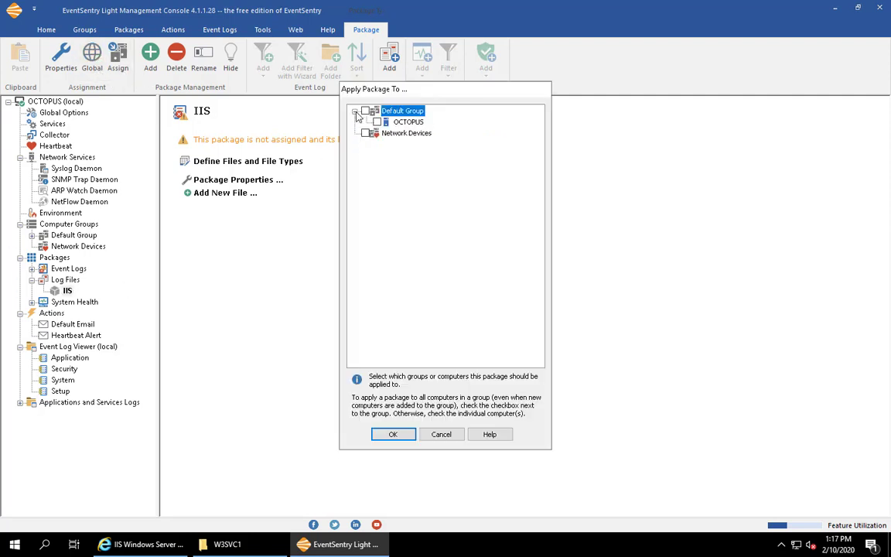
pyautogui.click(356, 112)
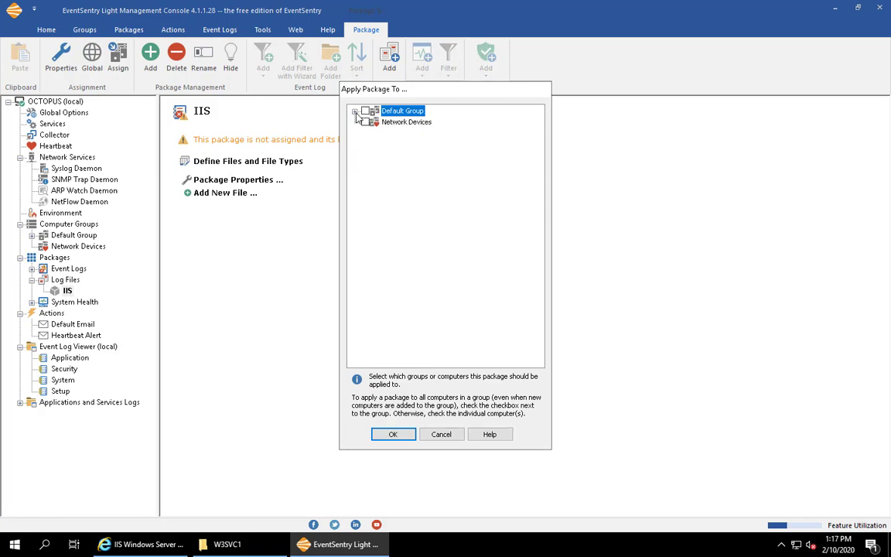
pyautogui.click(441, 434)
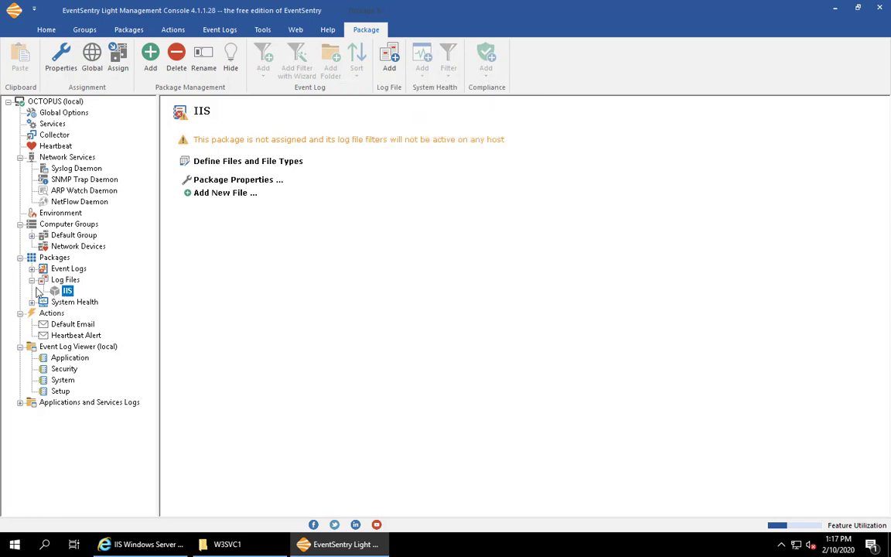
# - View the IIS package properties, then return to the IIS package overview
pyautogui.click(62, 62)
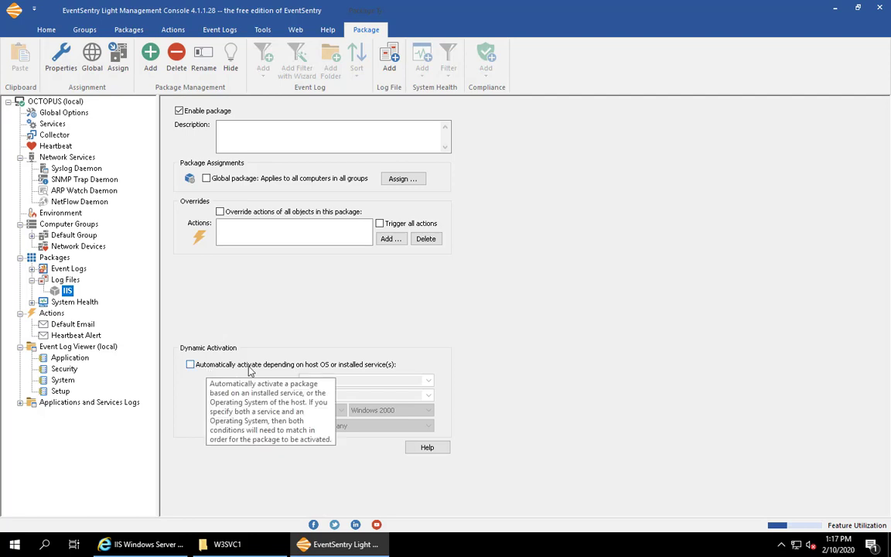
pyautogui.moveTo(224, 366)
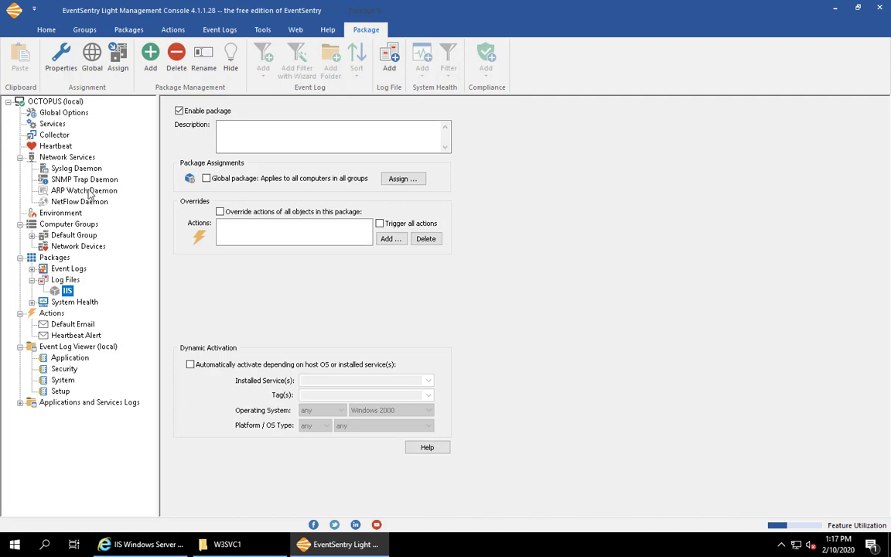
pyautogui.click(68, 290)
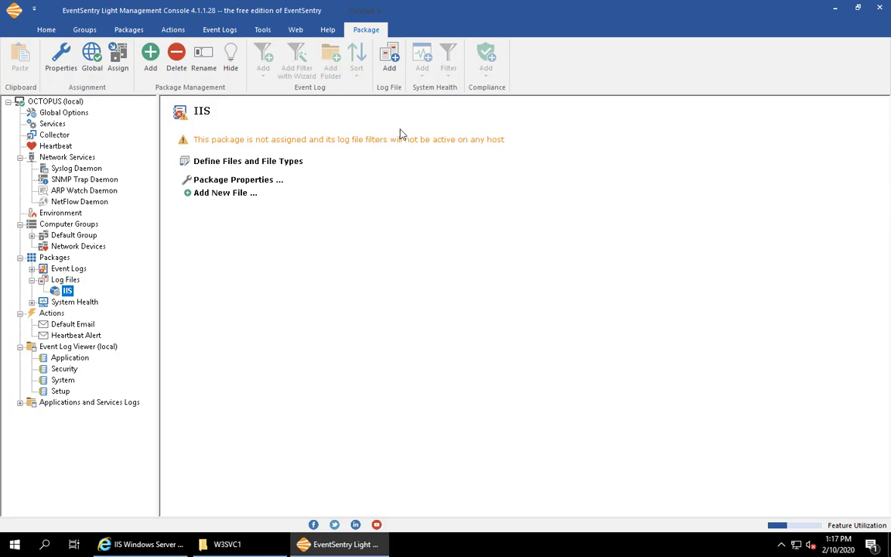
# - Add the IIS log file (C:\inetpub\logs\LogFiles\W3SVC1\u_*.log) to the IIS package
pyautogui.click(391, 69)
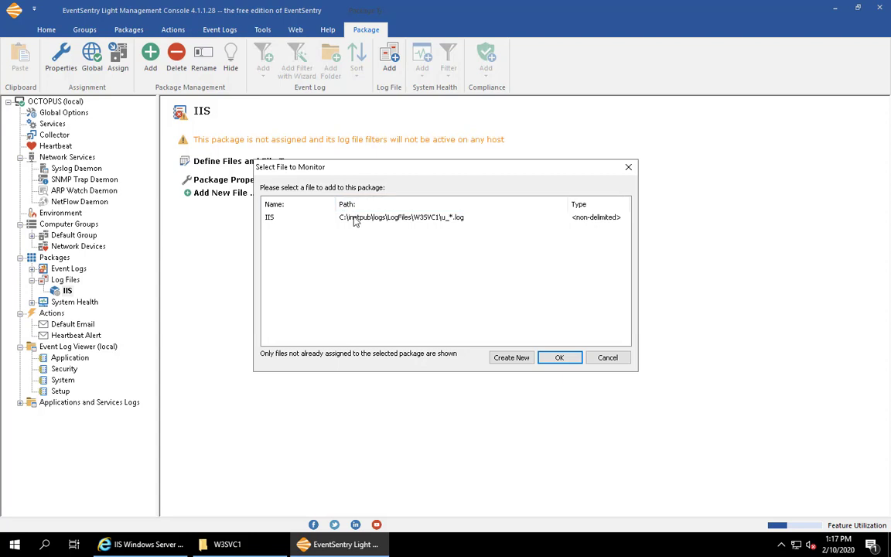
pyautogui.click(356, 219)
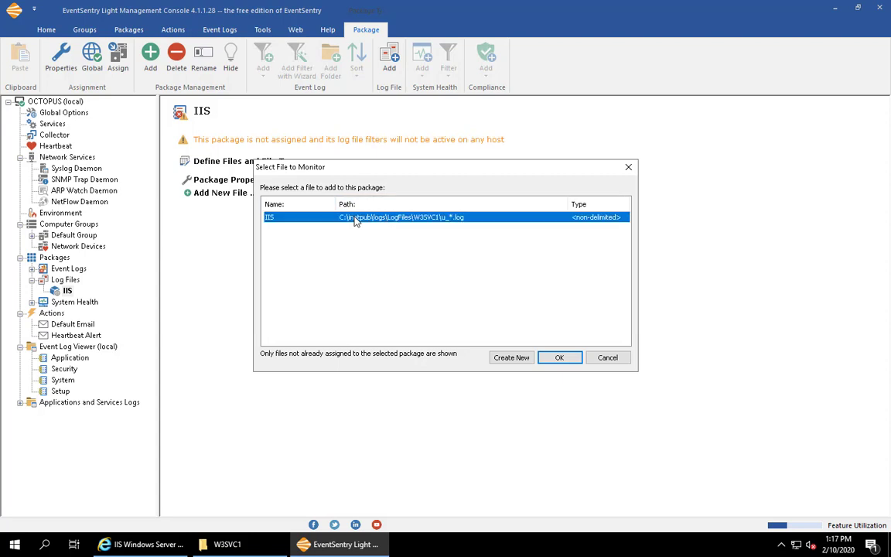
pyautogui.click(561, 358)
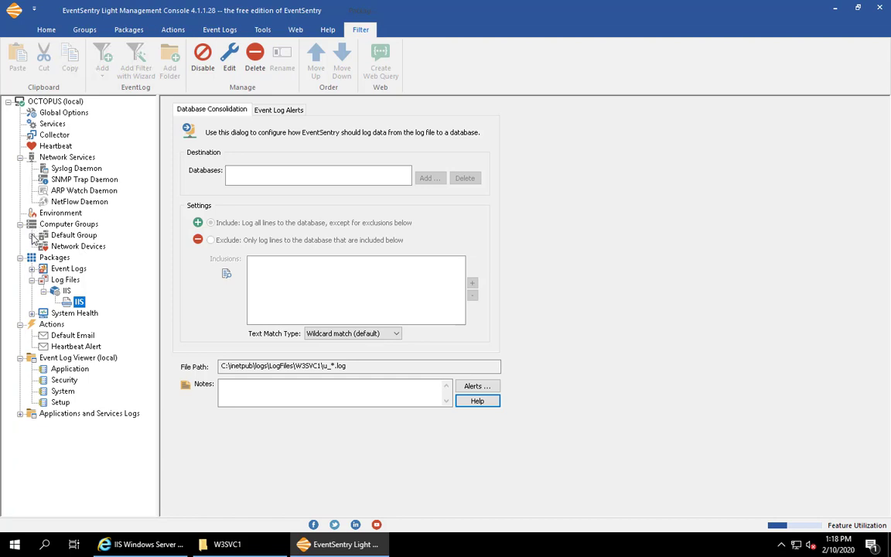
# - Dismiss the Incomplete Setup warning and show the IIS filter's Event Log Alerts page
pyautogui.click(75, 280)
pyautogui.click(534, 299)
pyautogui.click(279, 111)
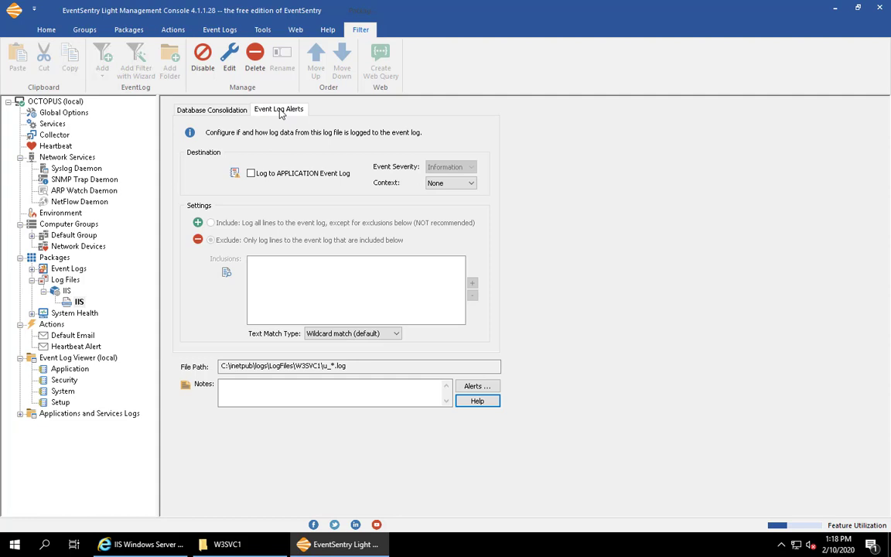
# - Log matching IIS lines to the APPLICATION event log with Warning severity
pyautogui.click(273, 175)
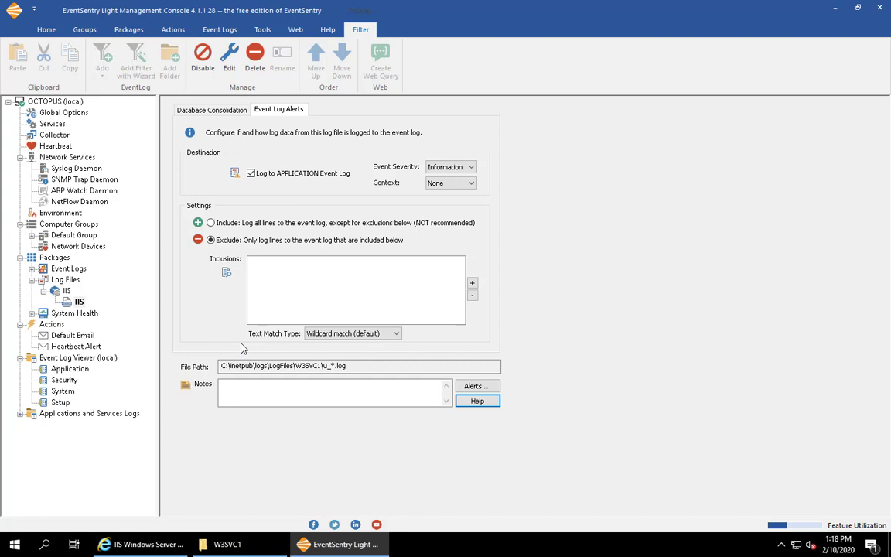
pyautogui.click(466, 167)
pyautogui.click(452, 187)
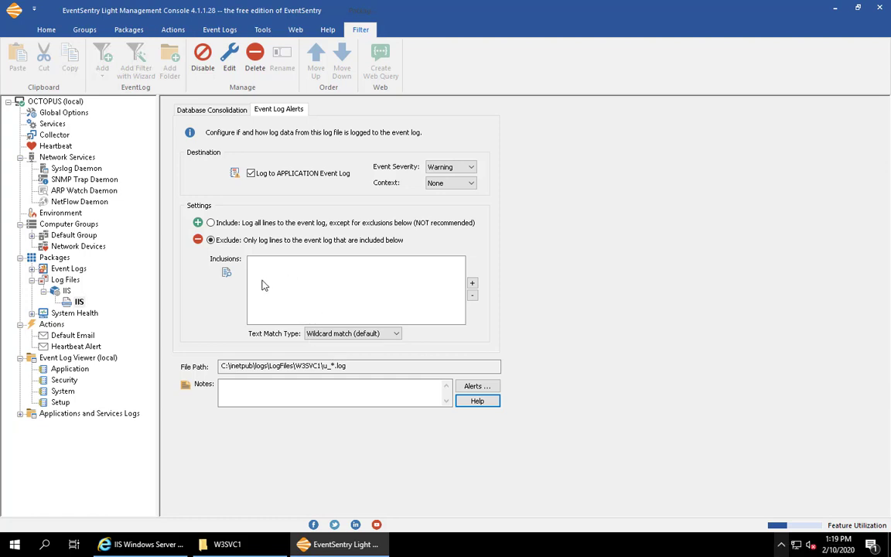
# - Open u_ex20021021 from W3SVC1 in Notepad and inspect its 200 and 304 status codes
pyautogui.click(255, 545)
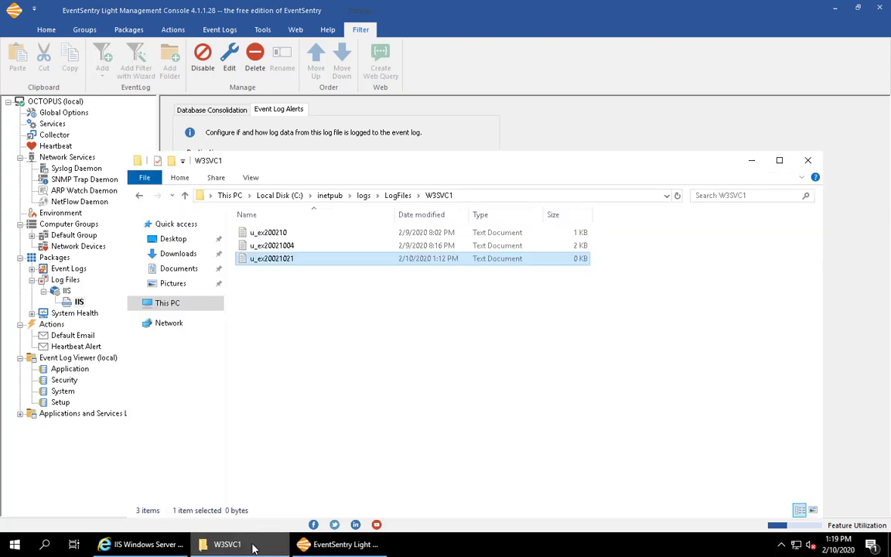
pyautogui.doubleClick(272, 262)
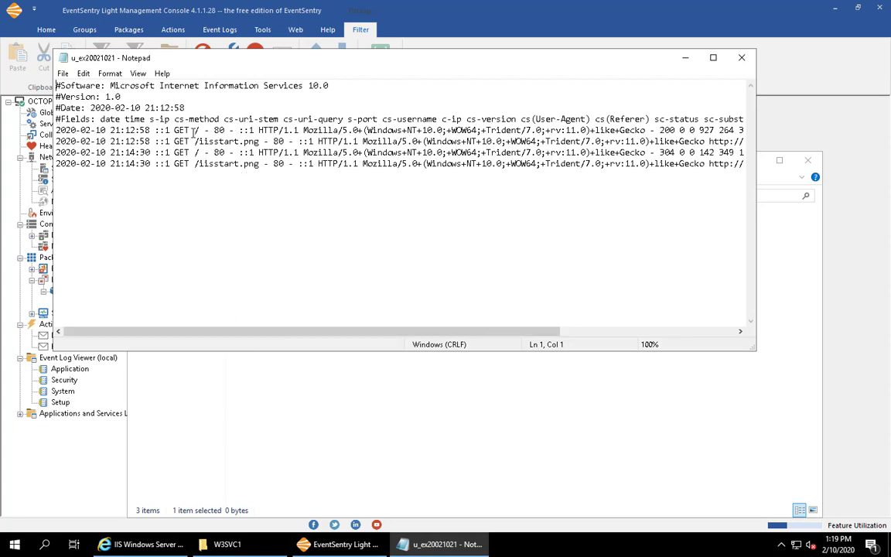
pyautogui.moveTo(294, 333); pyautogui.dragTo(542, 343)
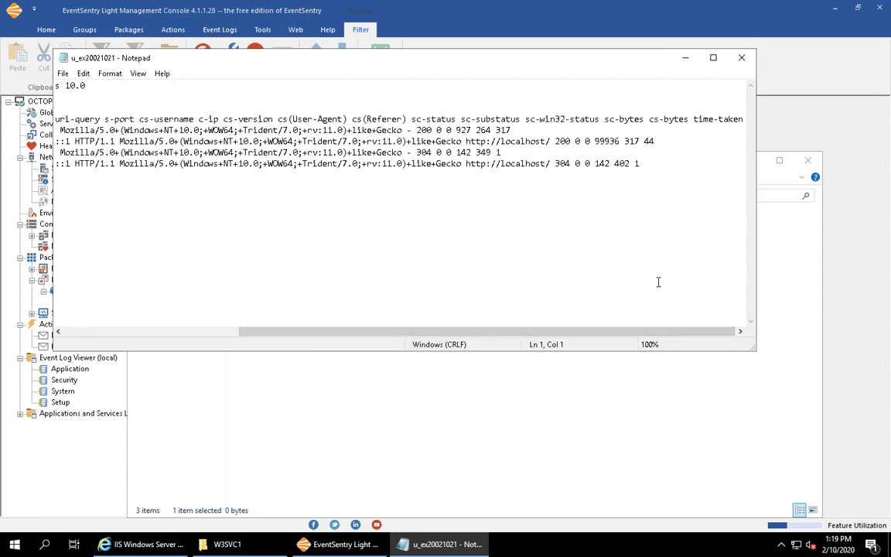
pyautogui.doubleClick(558, 142)
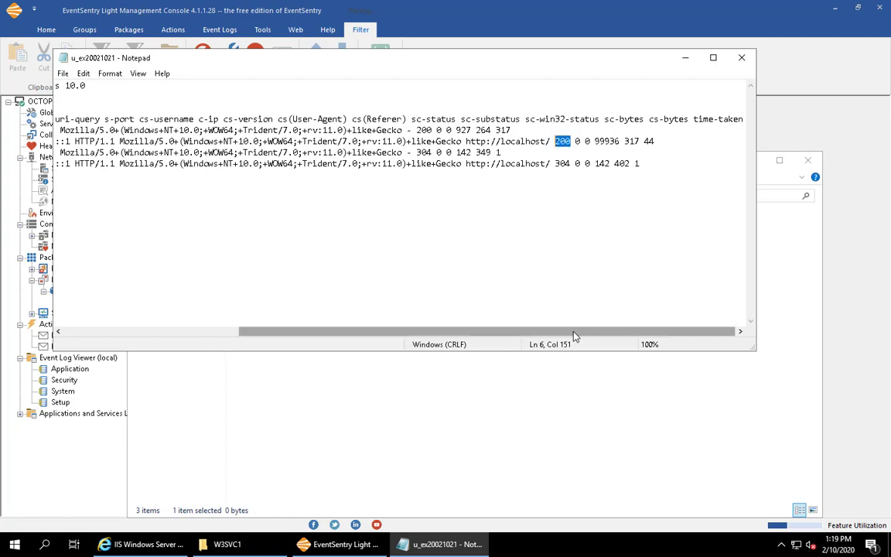
pyautogui.moveTo(574, 336); pyautogui.dragTo(556, 336)
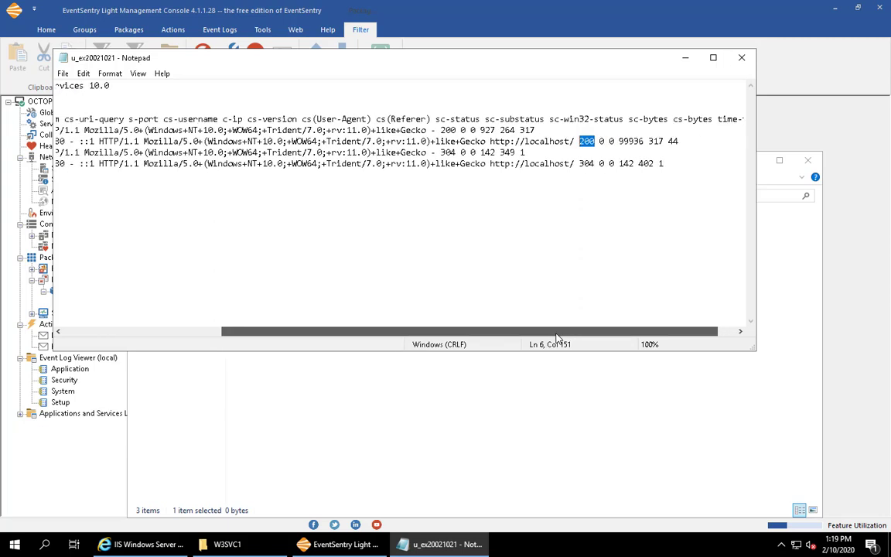
pyautogui.moveTo(556, 338); pyautogui.dragTo(391, 347)
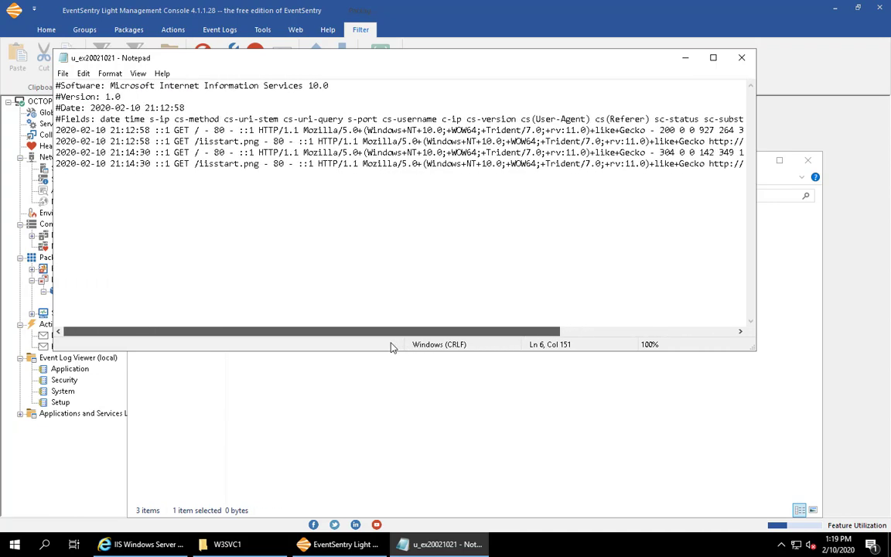
# - Swap to log u_ex20021004, review its 404 entries for /test.html, then close Notepad
pyautogui.click(741, 57)
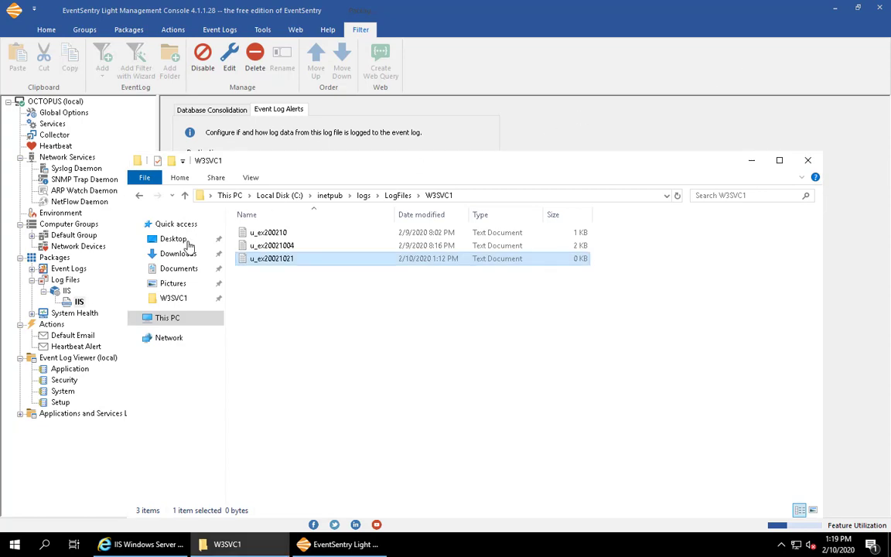
pyautogui.doubleClick(284, 246)
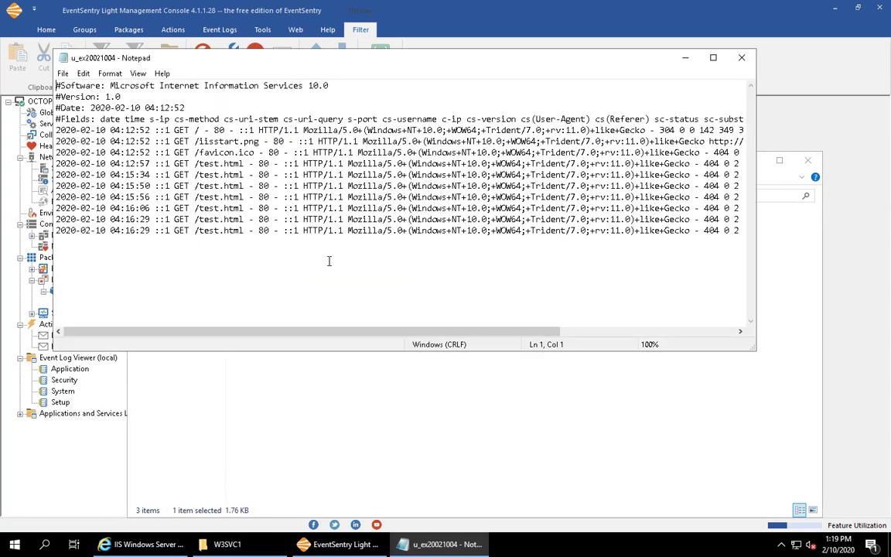
pyautogui.moveTo(374, 331); pyautogui.dragTo(513, 331)
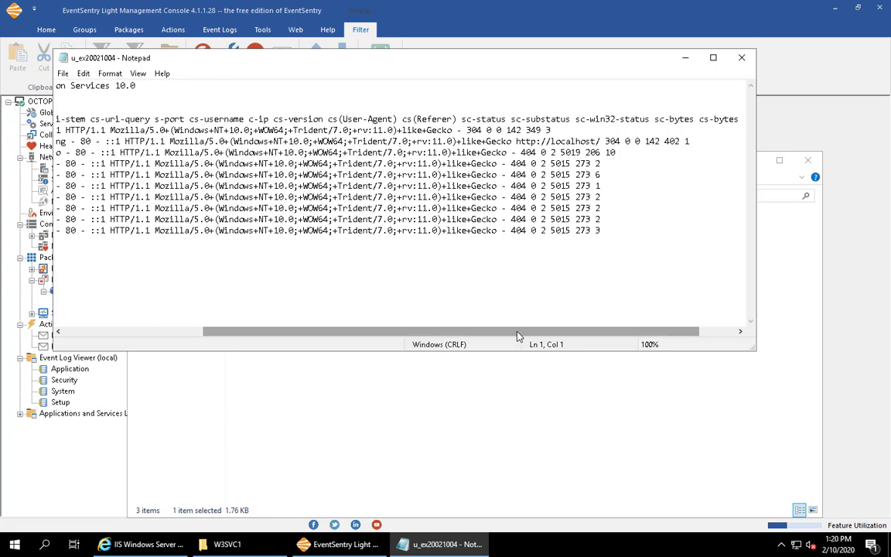
pyautogui.moveTo(511, 336); pyautogui.dragTo(357, 327)
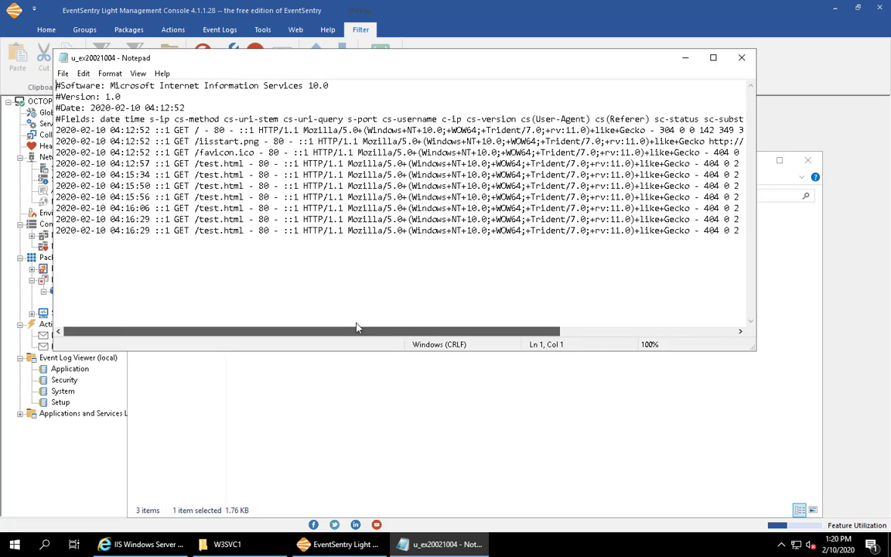
pyautogui.moveTo(357, 327); pyautogui.dragTo(531, 331)
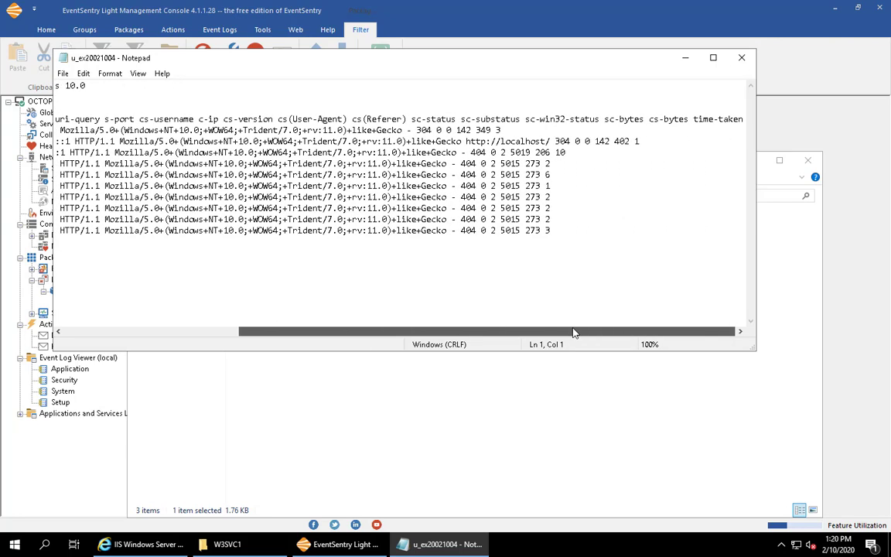
pyautogui.click(472, 230)
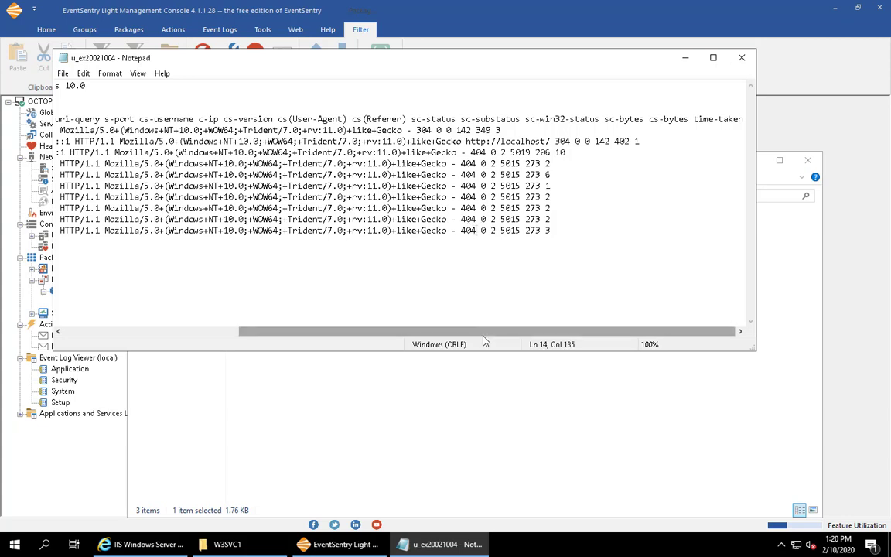
pyautogui.moveTo(481, 333); pyautogui.dragTo(292, 347)
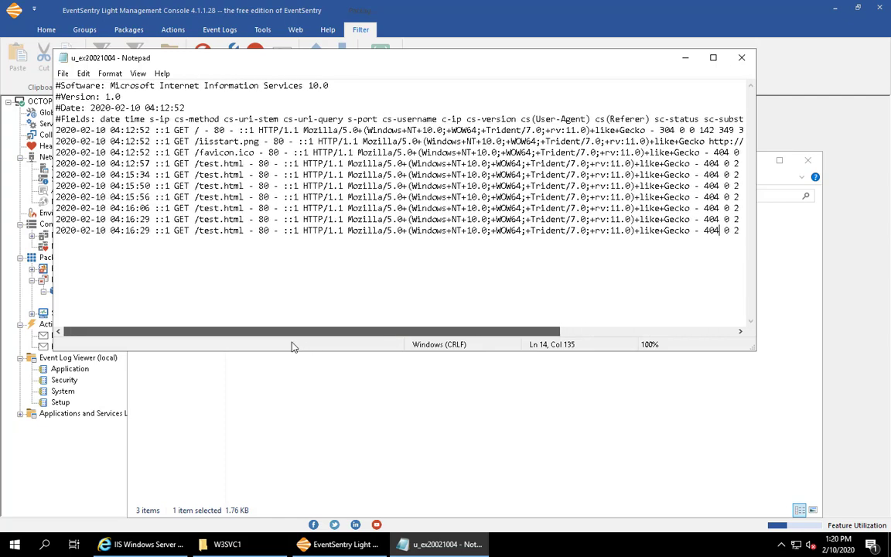
pyautogui.click(741, 57)
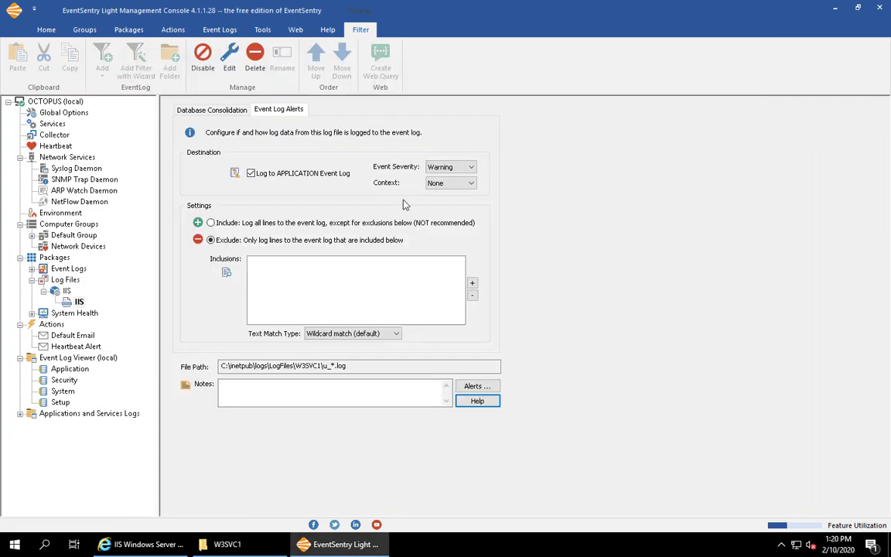
# - Keep Wildcard match as the text match type and add a new inclusion entry
pyautogui.click(340, 334)
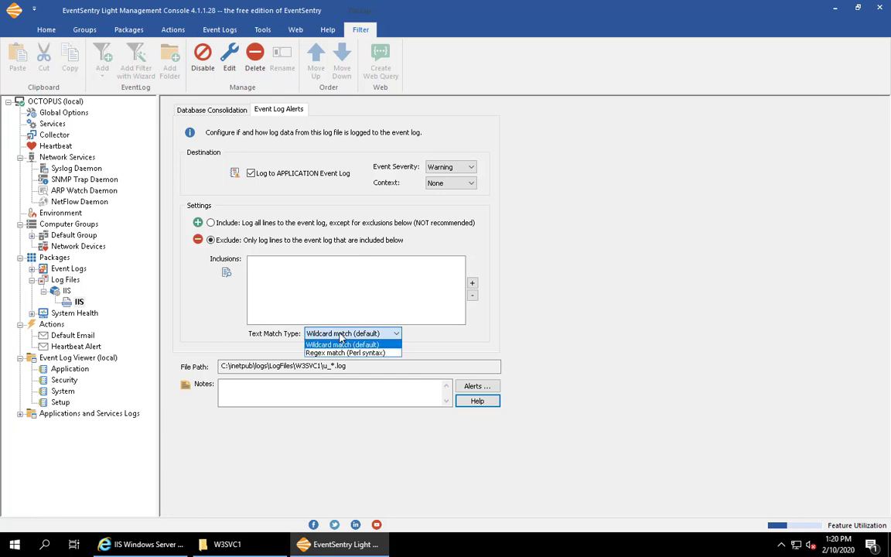
pyautogui.click(340, 336)
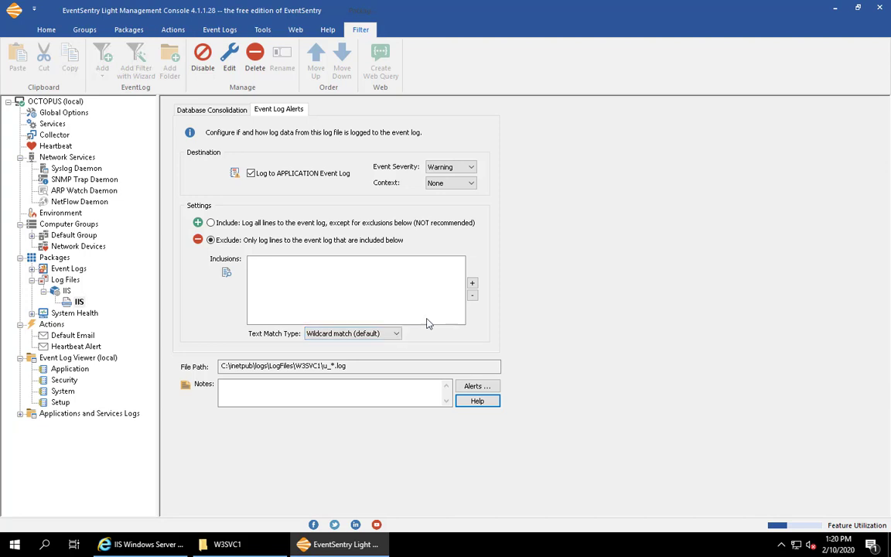
pyautogui.click(471, 283)
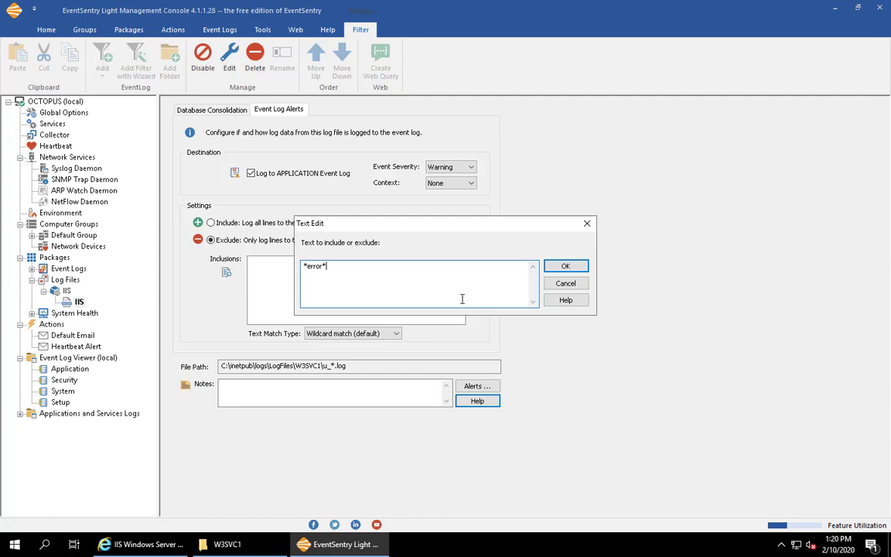
# - Clear the pattern text in the Text Edit window, leaving it empty
pyautogui.press('Home')
pyautogui.write('.')
pyautogui.press('Home')
pyautogui.press('Delete')
pyautogui.hotkey('shift', 'End')
pyautogui.press('Delete')
# - Reopen u_ex20021004 in Notepad and locate the 404 status on its last line
pyautogui.click(226, 545)
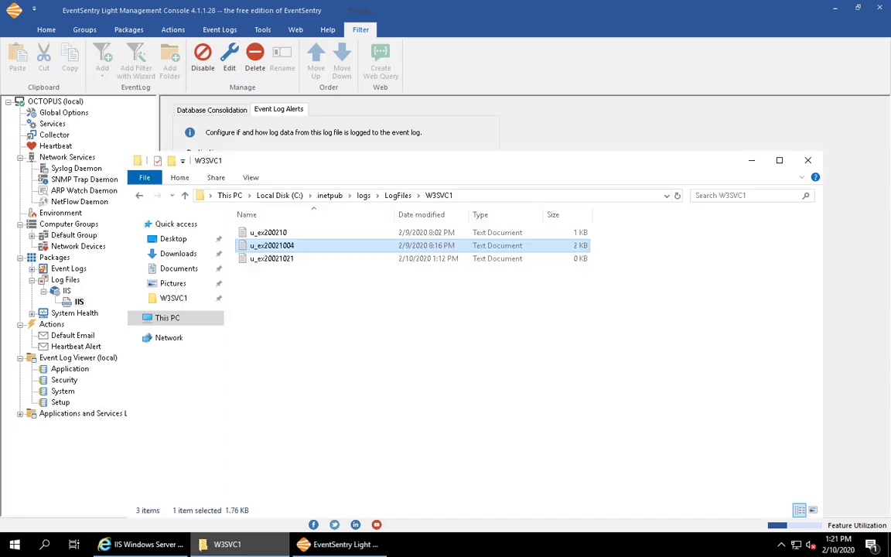
pyautogui.doubleClick(282, 246)
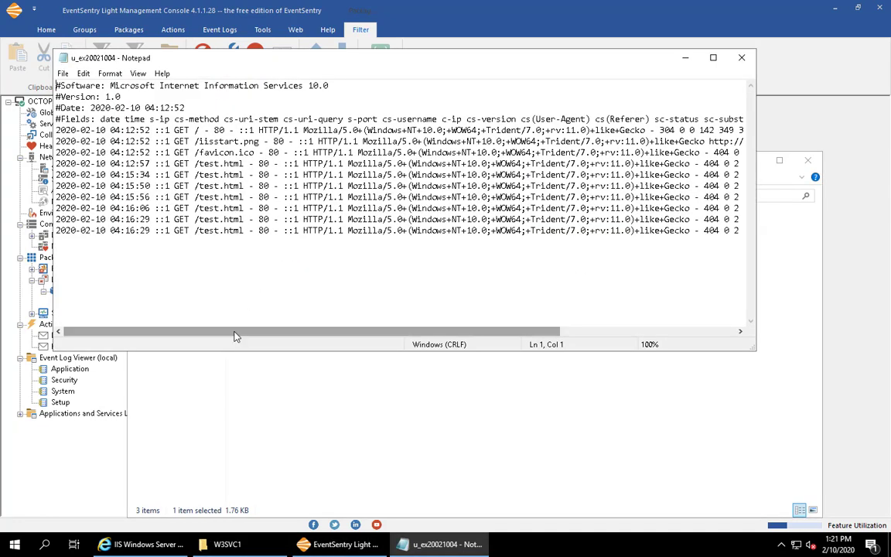
pyautogui.moveTo(236, 335); pyautogui.dragTo(411, 335)
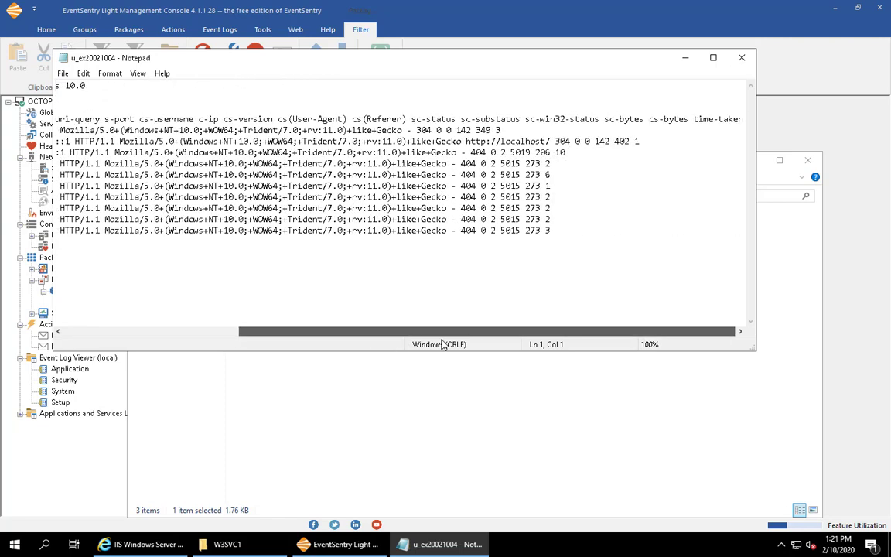
pyautogui.click(475, 232)
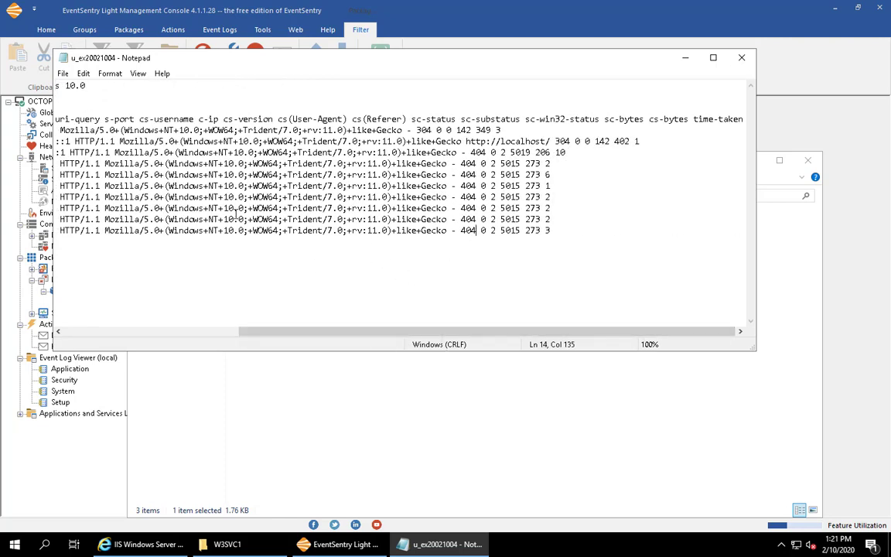
pyautogui.moveTo(310, 332); pyautogui.dragTo(129, 331)
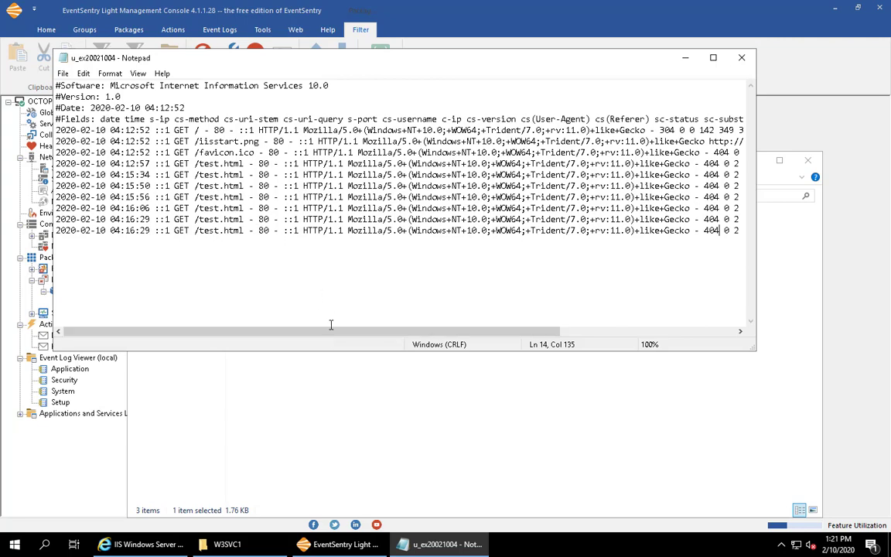
pyautogui.moveTo(330, 335); pyautogui.dragTo(495, 332)
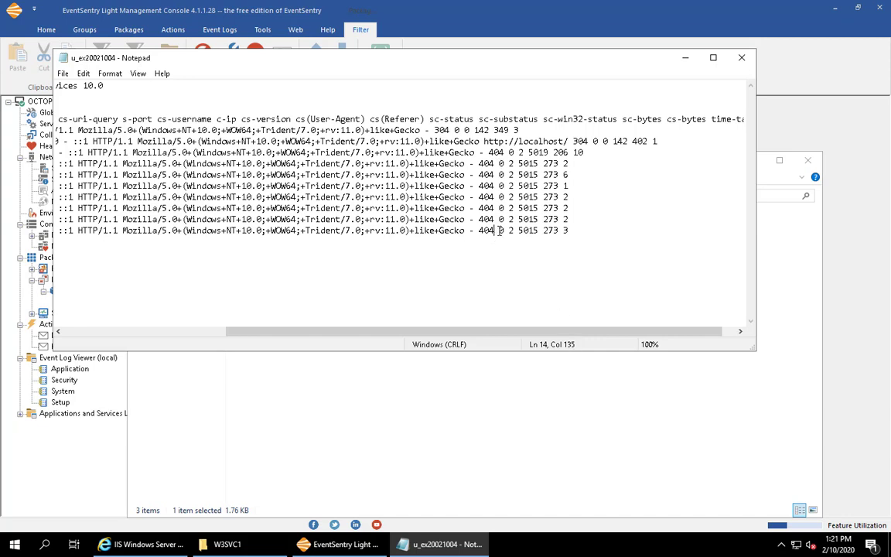
pyautogui.press('Right')
pyautogui.press('Right')
pyautogui.press('Right')
pyautogui.press('Right')
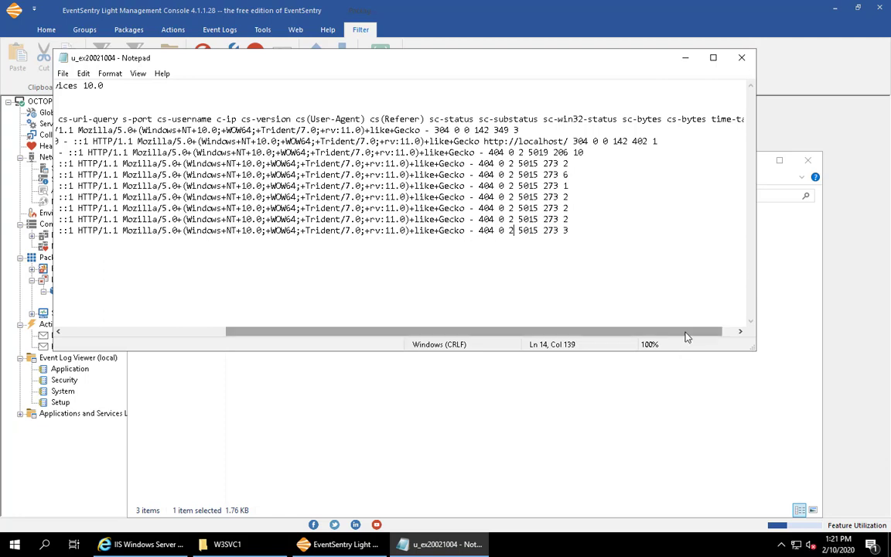
pyautogui.moveTo(692, 331); pyautogui.dragTo(706, 331)
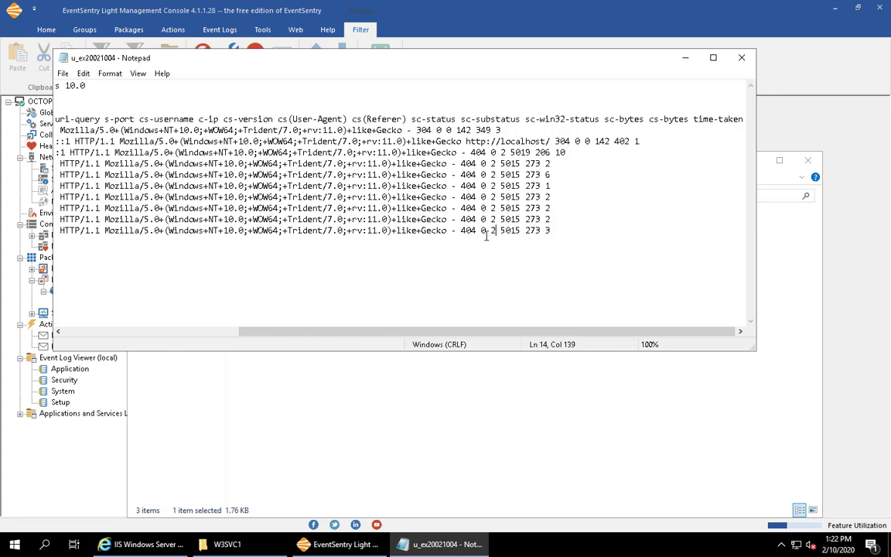
# - Copy '404 0 2' from the last log line and close Notepad
pyautogui.moveTo(455, 235); pyautogui.dragTo(499, 232)
pyautogui.rightClick(482, 233)
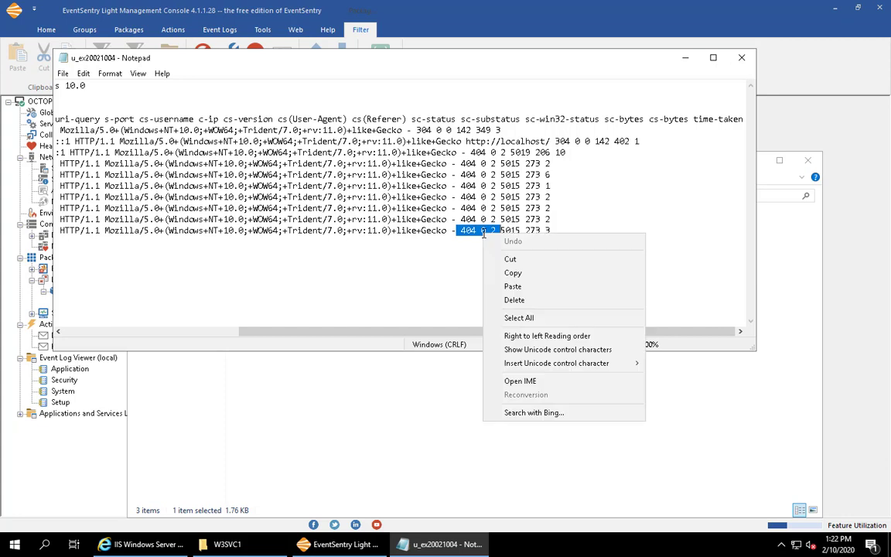
pyautogui.click(512, 274)
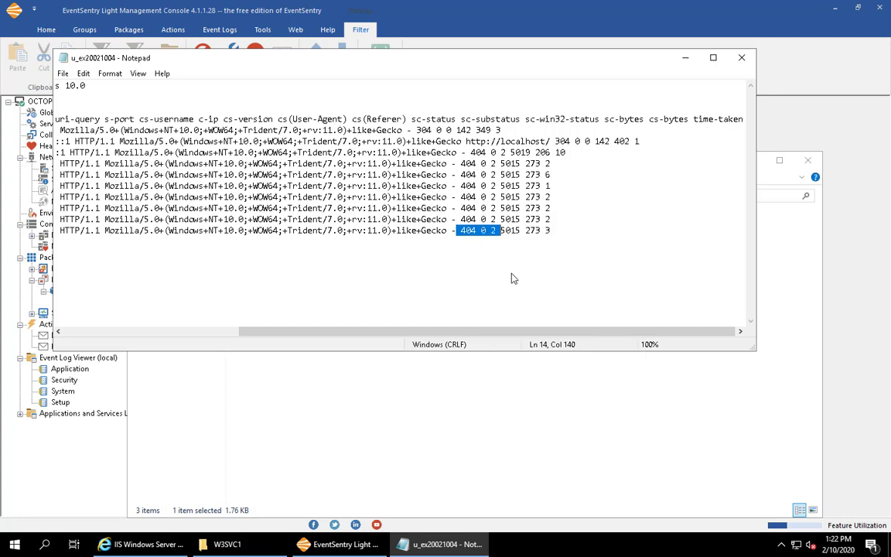
pyautogui.click(743, 58)
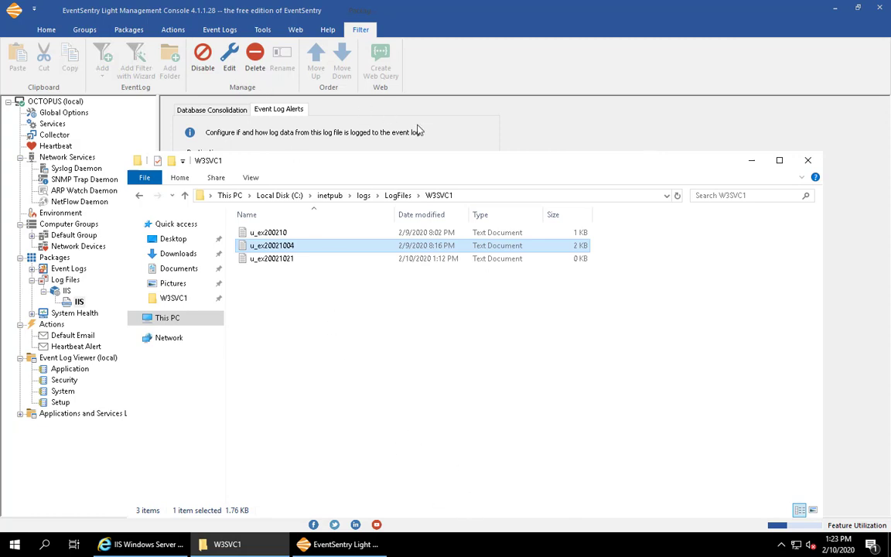
# - Add the wildcard inclusion pattern '* 404 0 2 *' to the IIS filter
pyautogui.click(375, 130)
pyautogui.write('404 0 2 ')
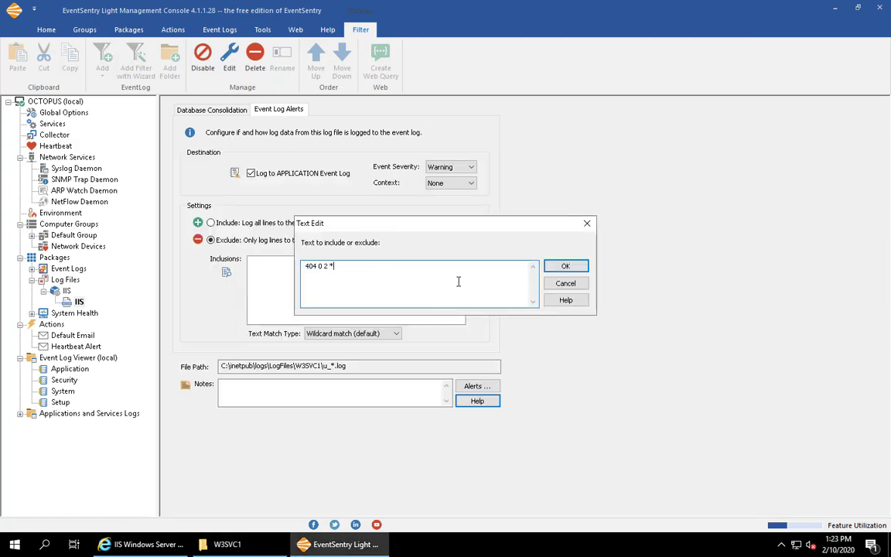
pyautogui.write('*')
pyautogui.click(550, 266)
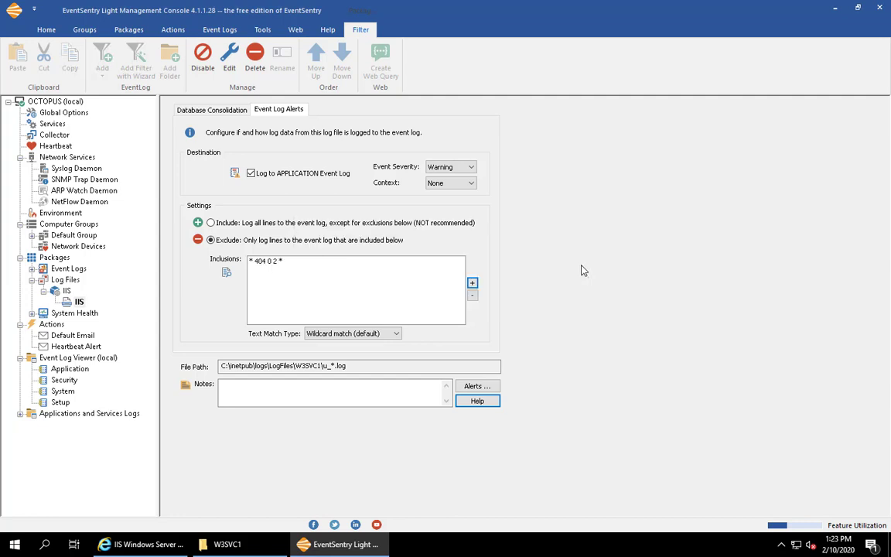
pyautogui.click(263, 260)
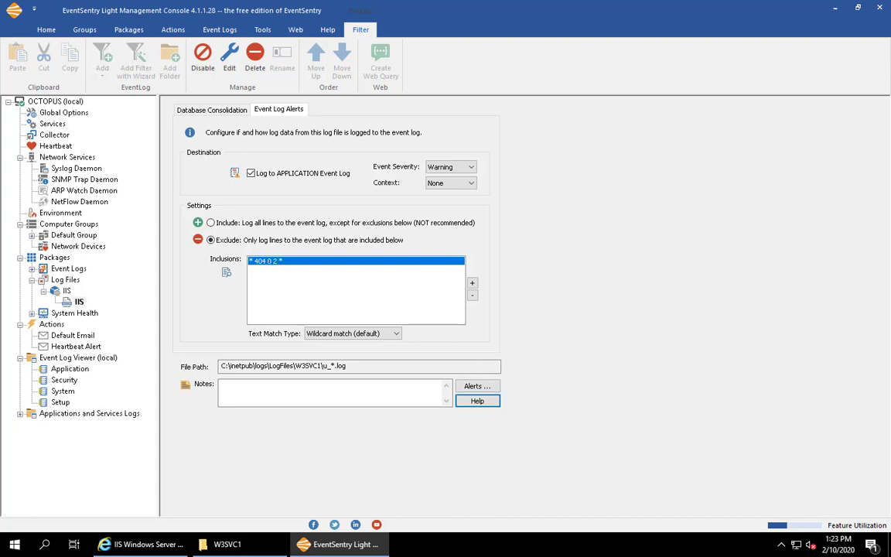
# - Save the EventSentry configuration, then collapse the Network Services and Actions branches
pyautogui.click(43, 290)
pyautogui.click(46, 29)
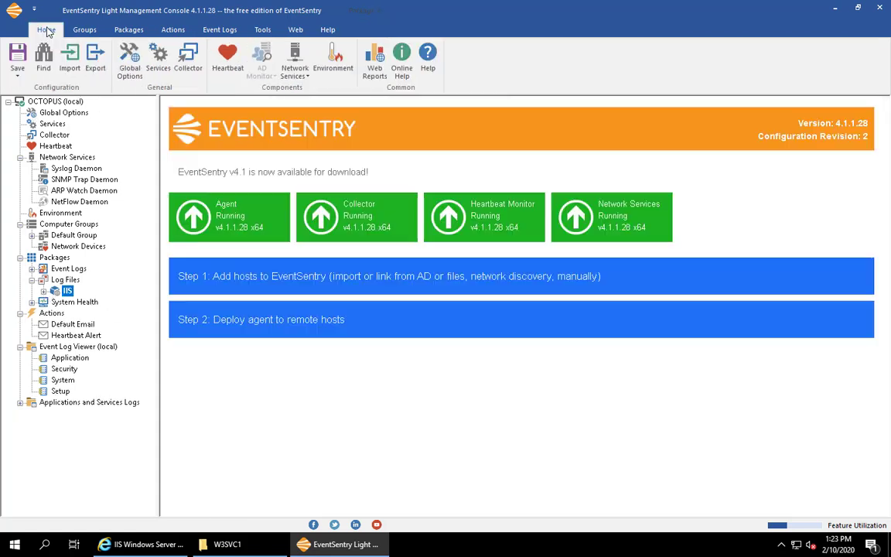
pyautogui.click(16, 57)
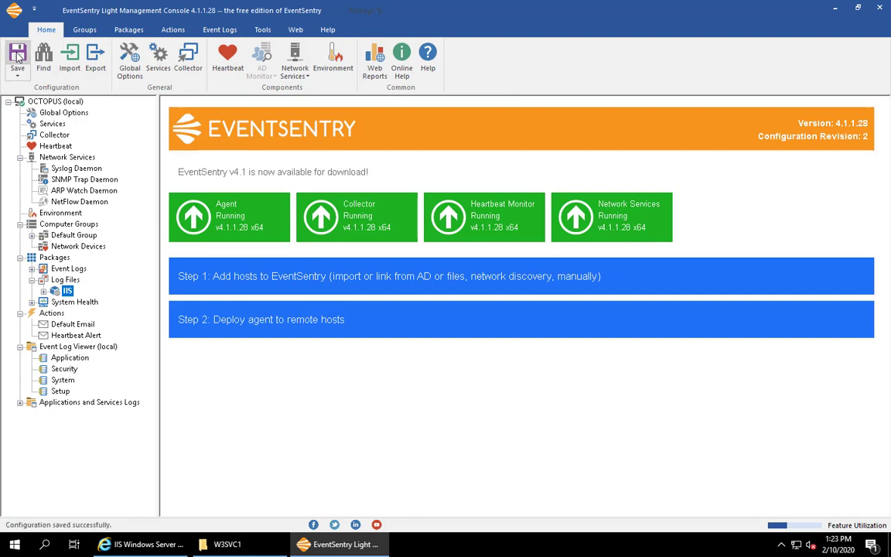
pyautogui.doubleClick(23, 157)
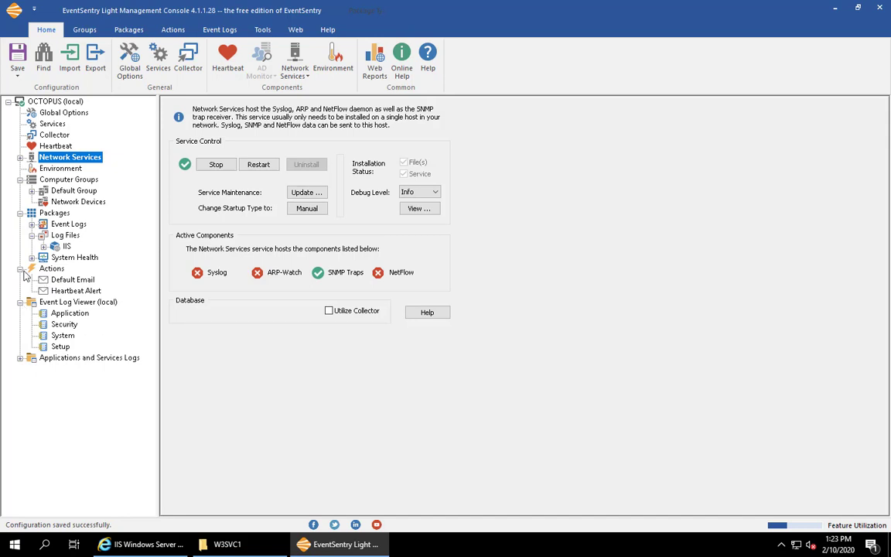
pyautogui.doubleClick(23, 270)
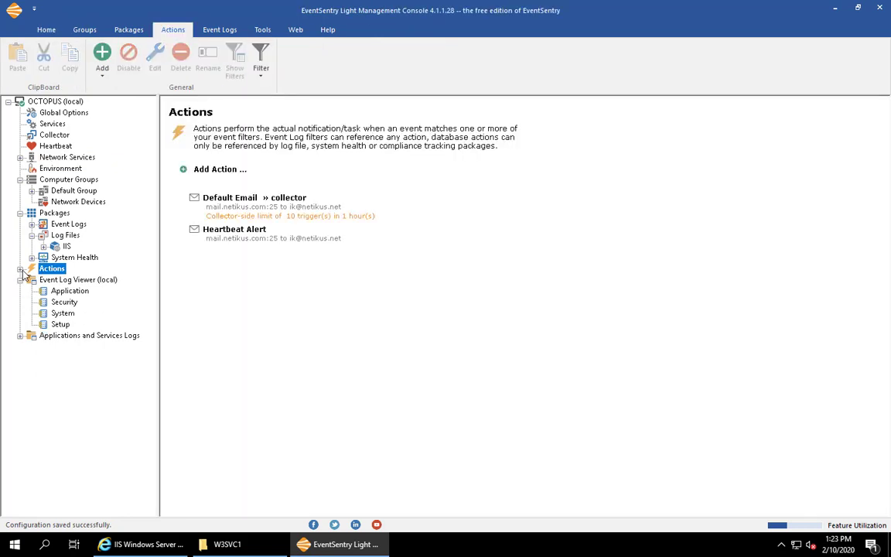
# - Open Application log event 1035 and confirm revision 3 includes the IIS log file package
pyautogui.doubleClick(24, 178)
pyautogui.click(83, 270)
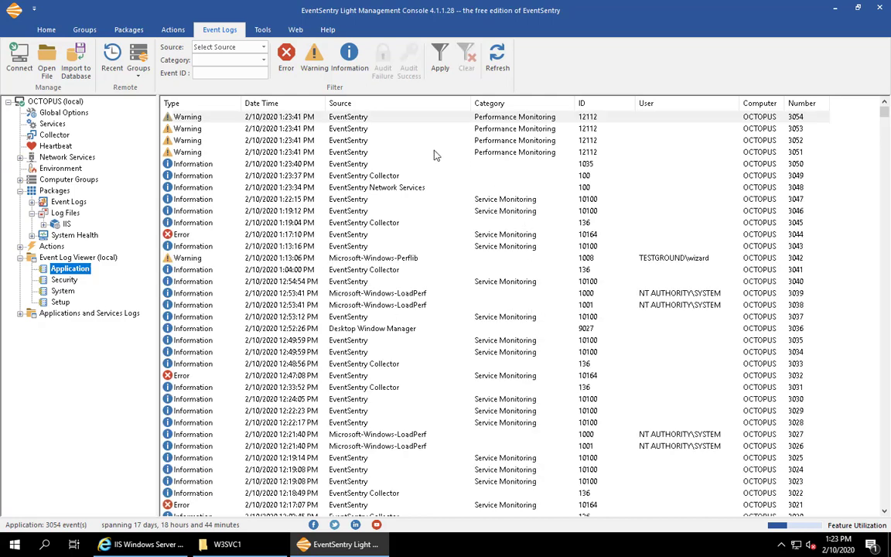
pyautogui.click(590, 165)
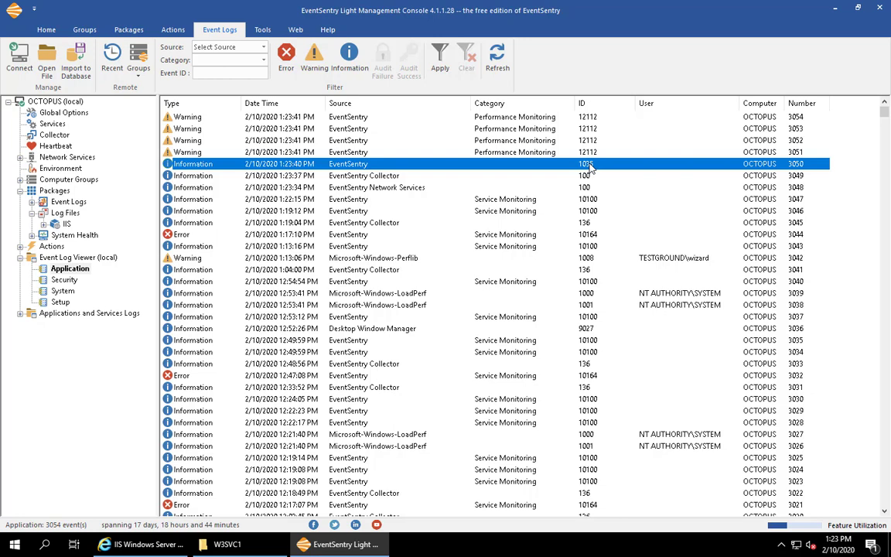
pyautogui.doubleClick(590, 166)
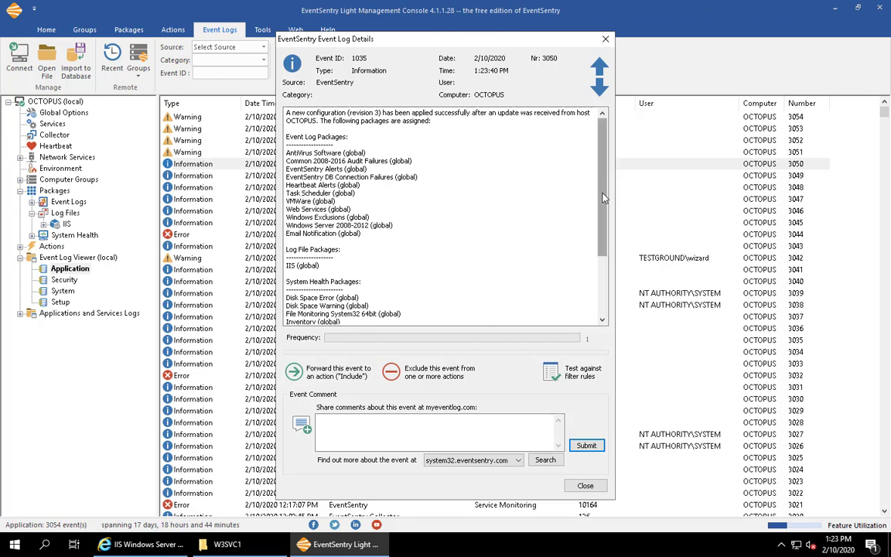
pyautogui.moveTo(604, 198)
pyautogui.mouseDown()
pyautogui.moveTo(603, 279)
pyautogui.moveTo(602, 155)
pyautogui.mouseUp()
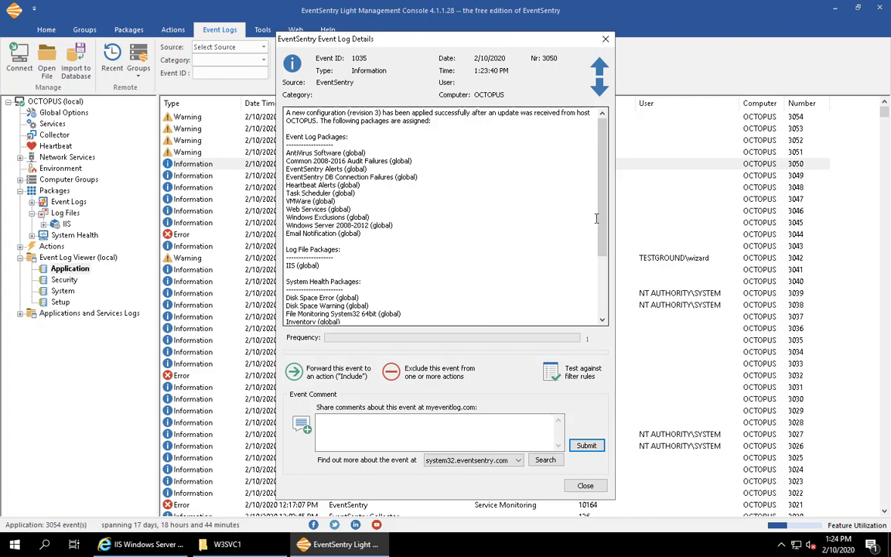
pyautogui.moveTo(604, 233); pyautogui.dragTo(555, 248)
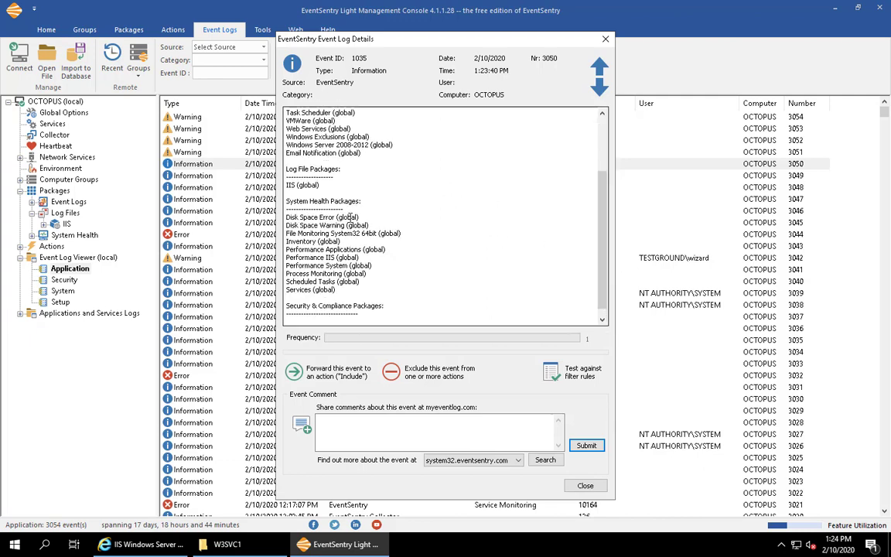
pyautogui.moveTo(331, 187); pyautogui.dragTo(284, 185)
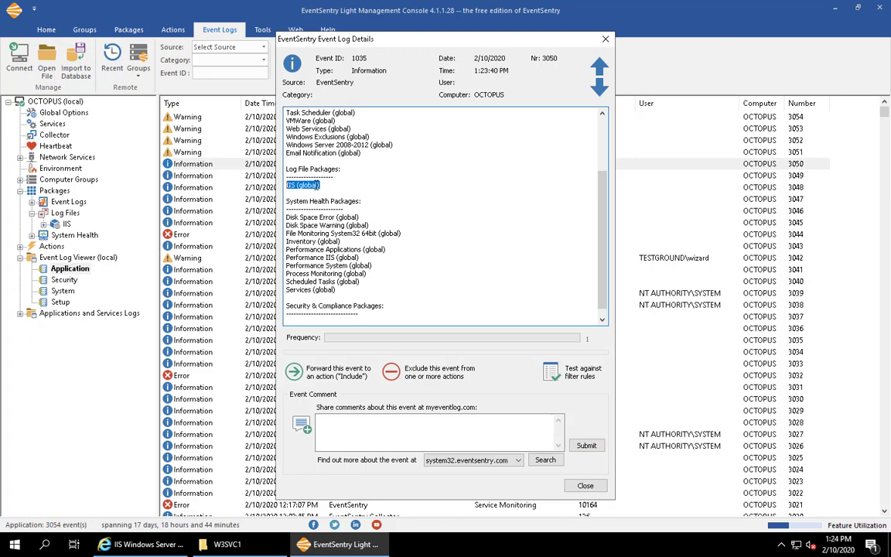
pyautogui.click(585, 485)
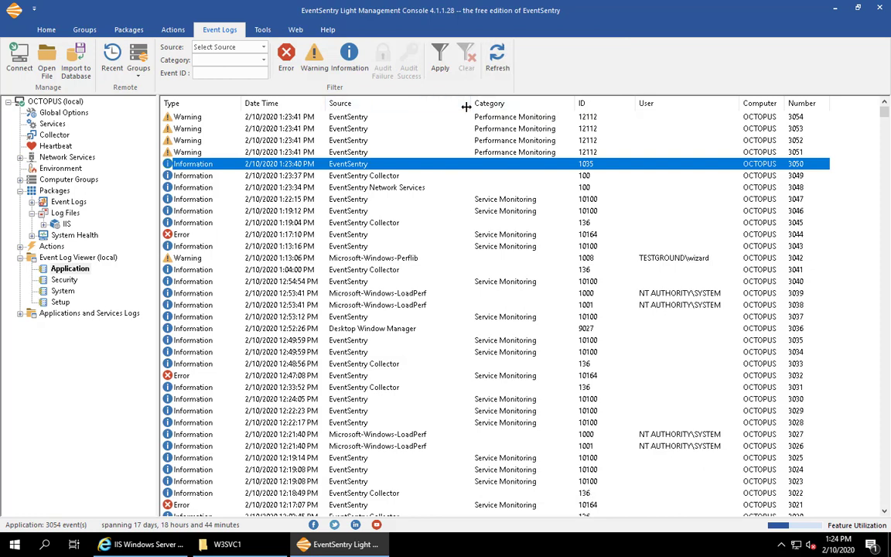
pyautogui.click(498, 60)
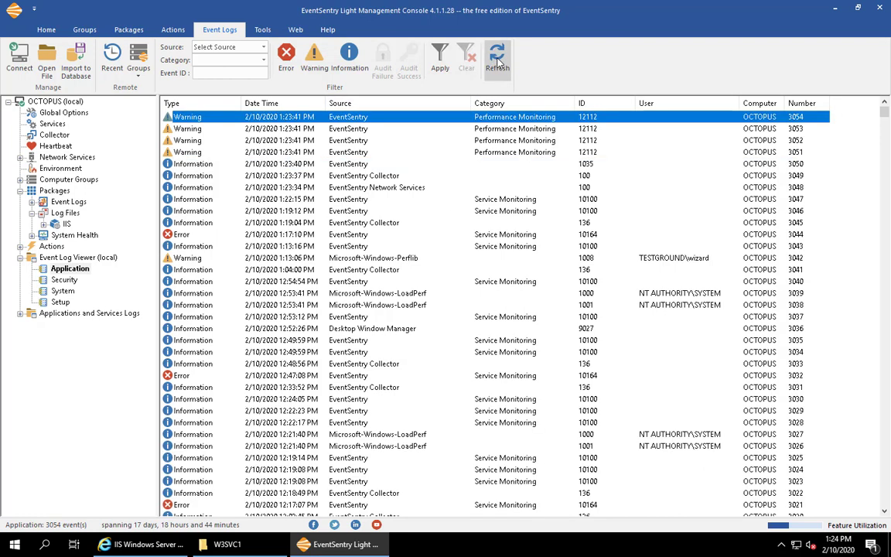
# - Request localhost/test.html and test2.html in Internet Explorer to trigger 404 errors
pyautogui.click(143, 544)
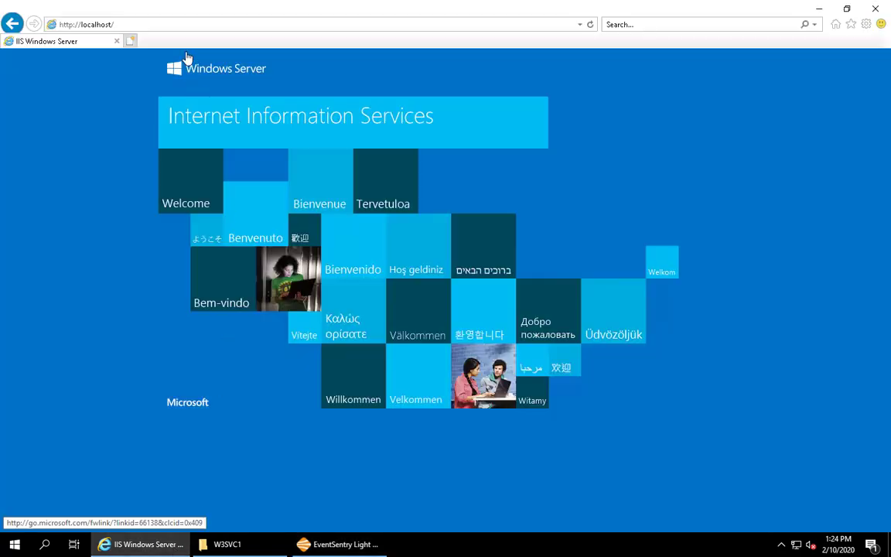
pyautogui.click(131, 25)
pyautogui.click(131, 25)
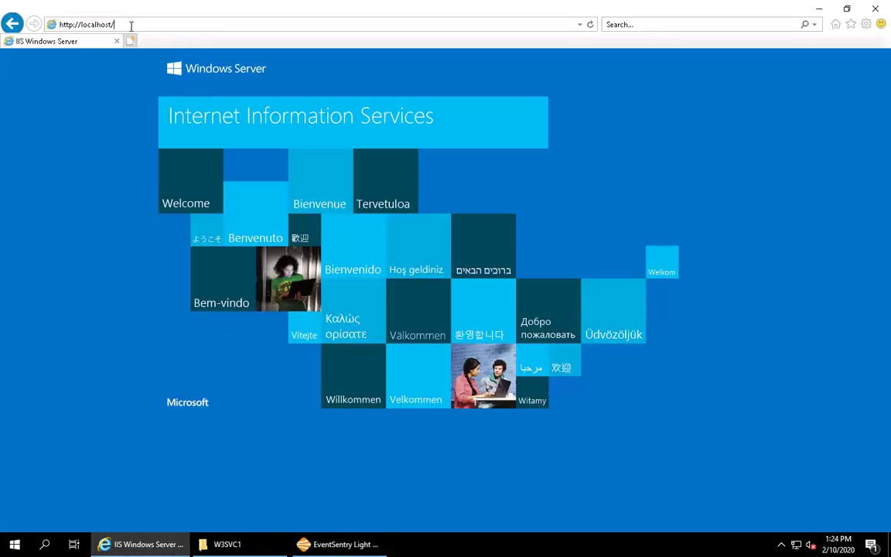
pyautogui.write('test.html')
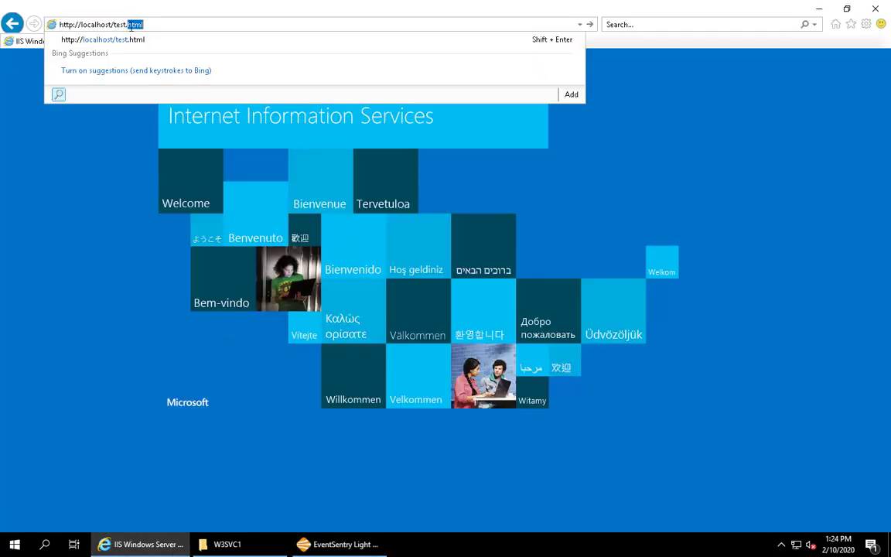
pyautogui.press('Return')
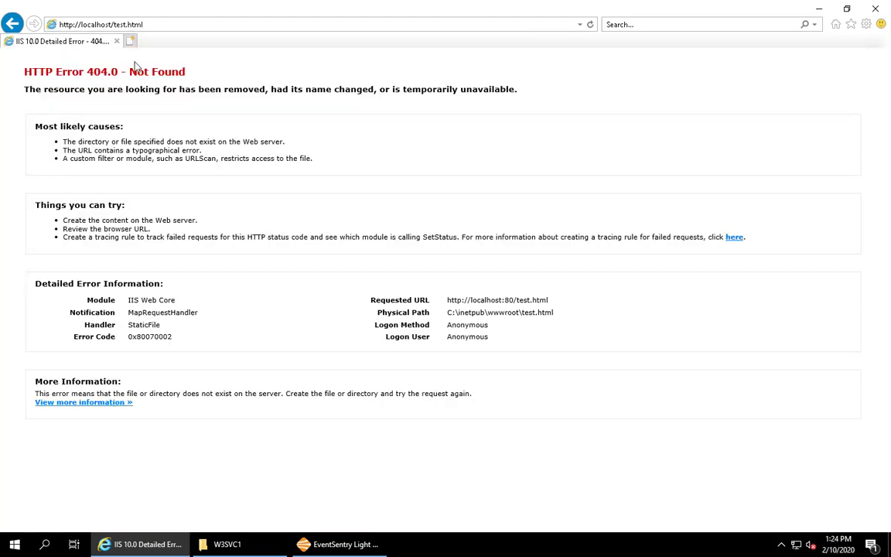
pyautogui.click(129, 26)
pyautogui.click(125, 25)
pyautogui.write('2')
pyautogui.press('Return')
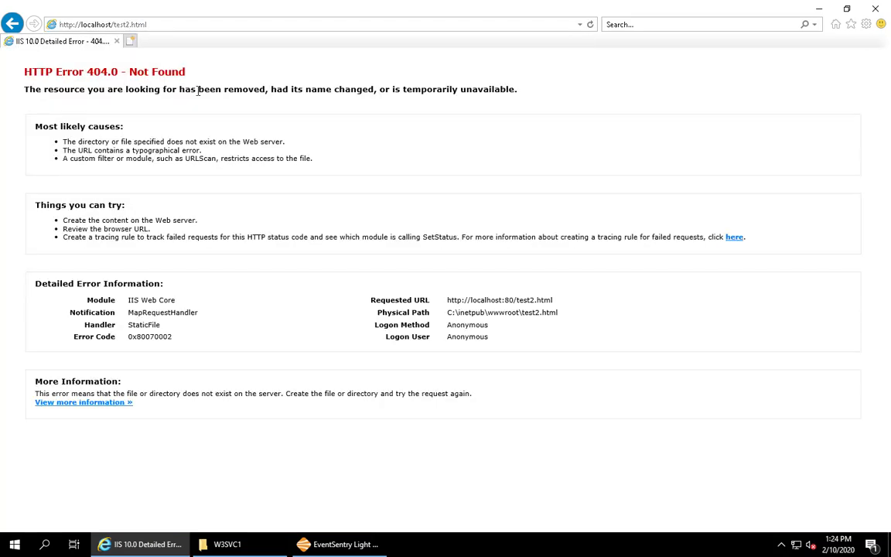
# - Request /hell, /hello and /anothertest, each returning HTTP Error 404.0 Not Found
pyautogui.click(118, 25)
pyautogui.click(116, 25)
pyautogui.hotkey('shift', 'End')
pyautogui.write('hell')
pyautogui.press('Return')
pyautogui.click(142, 24)
pyautogui.click(142, 24)
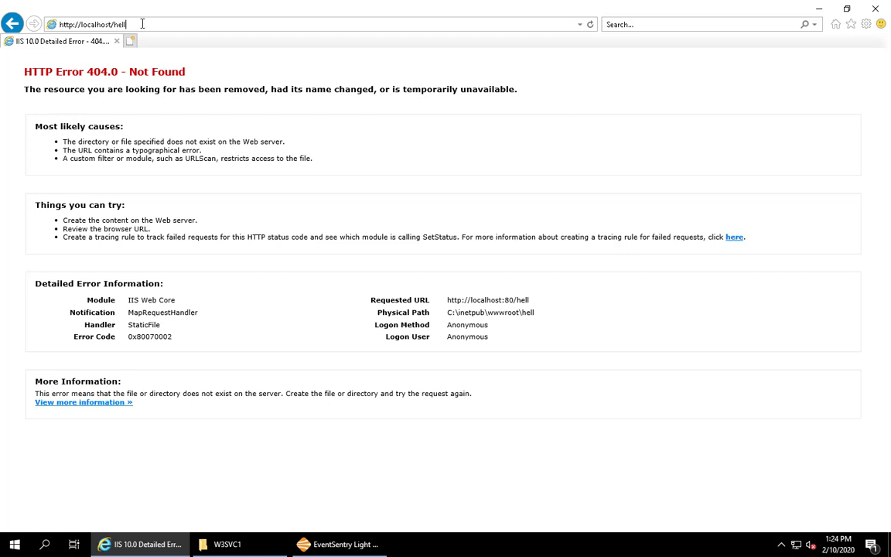
pyautogui.write('o')
pyautogui.press('Return')
pyautogui.click(142, 27)
pyautogui.click(140, 28)
pyautogui.doubleClick(142, 29)
pyautogui.write('anothertest')
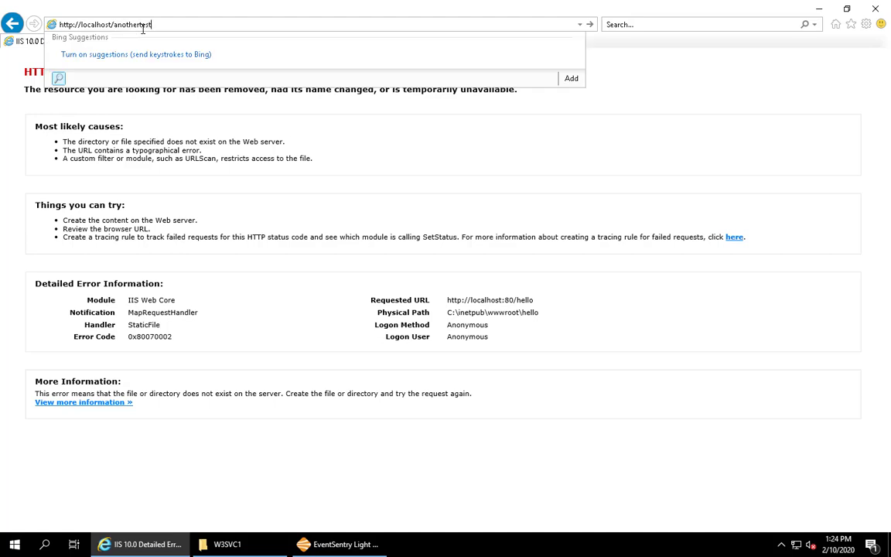
pyautogui.press('Return')
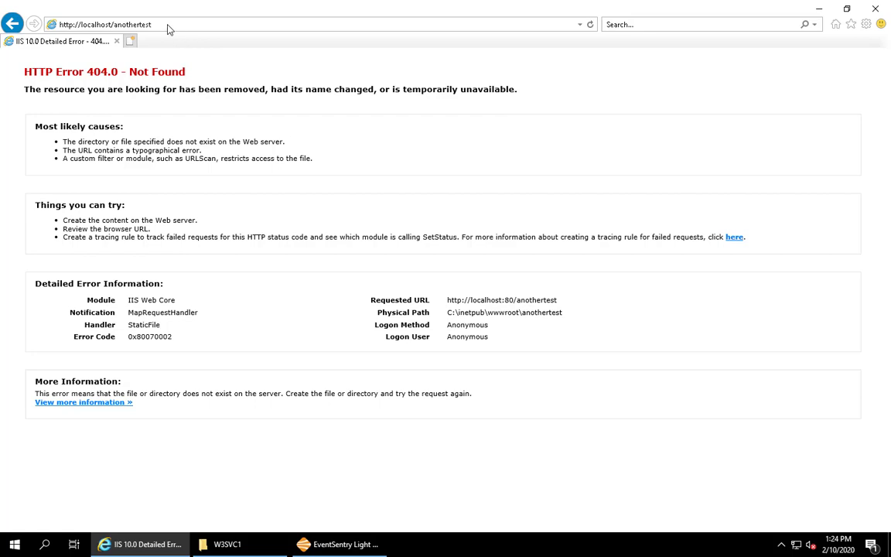
# - Open the newest log u_ex20021021 and check the new 404 0 2 request entries
pyautogui.click(278, 542)
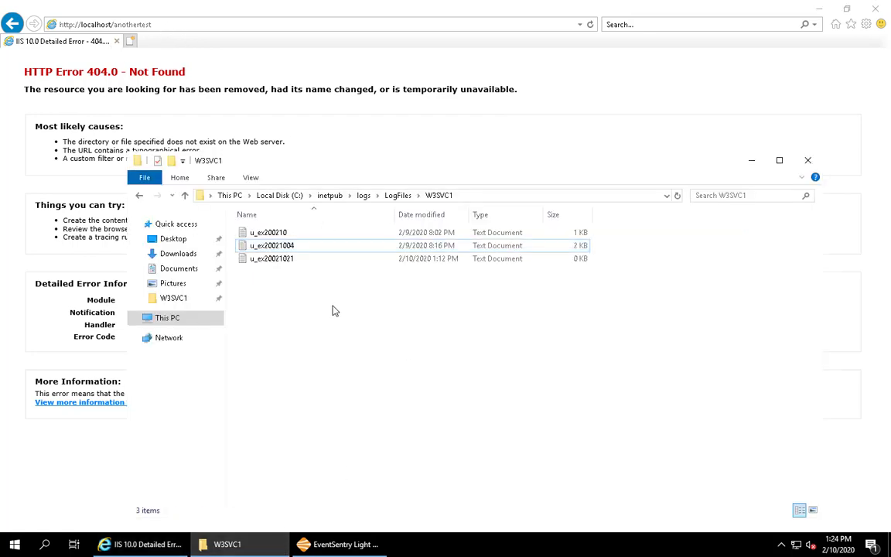
pyautogui.click(282, 259)
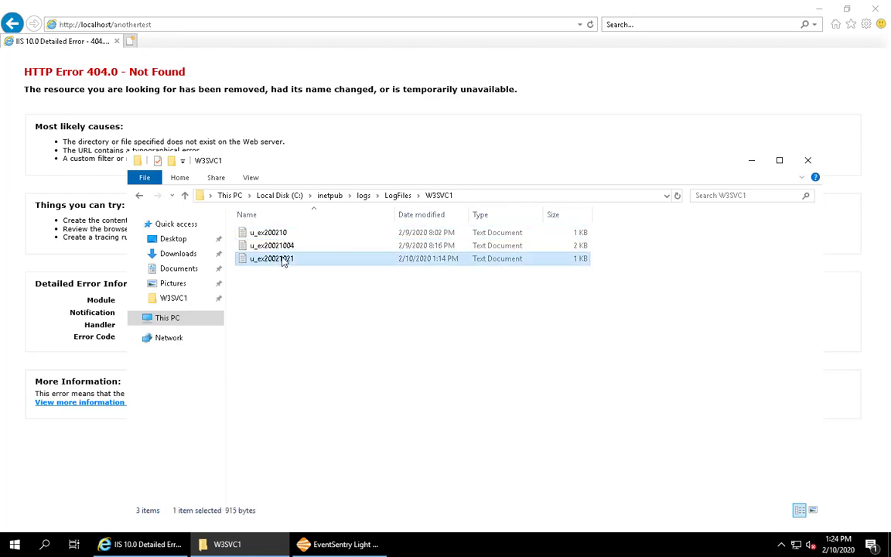
pyautogui.doubleClick(303, 261)
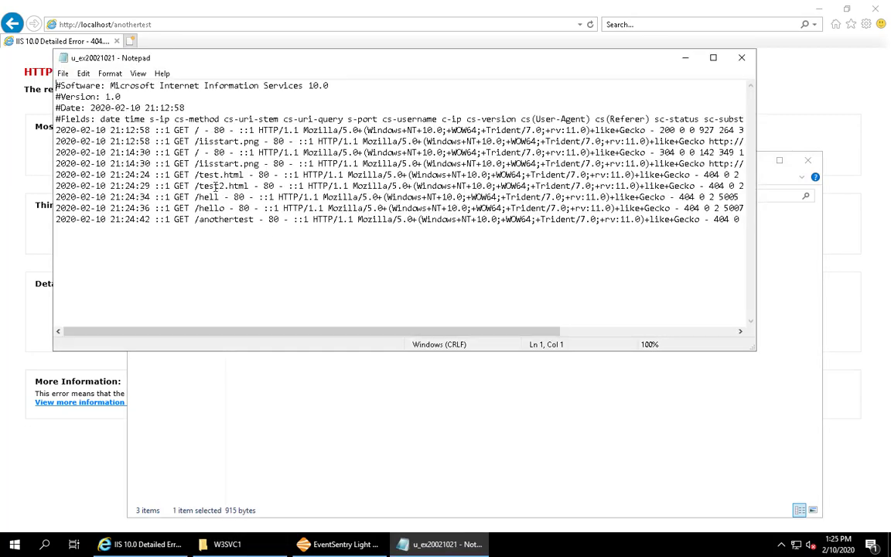
pyautogui.moveTo(221, 336); pyautogui.dragTo(396, 336)
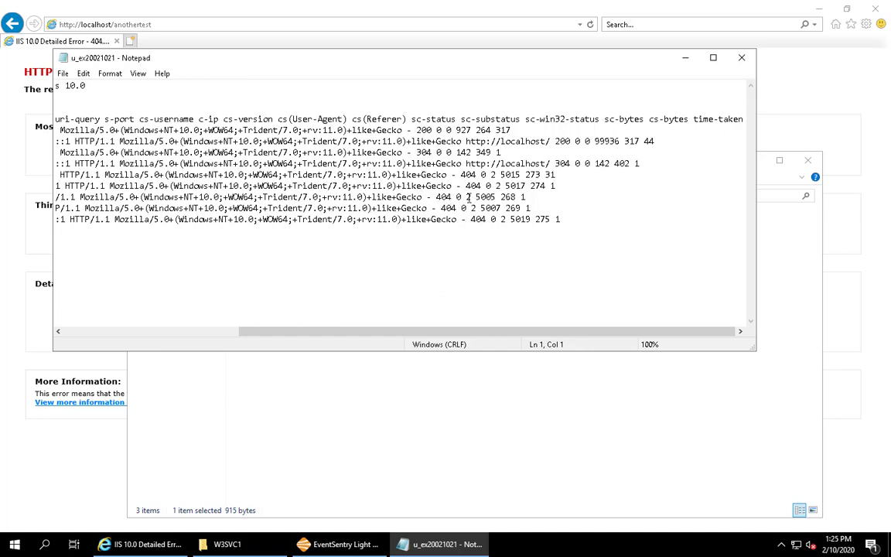
# - Close the log file, refresh the EventSentry Application log, and open warning event 3055's details
pyautogui.click(740, 57)
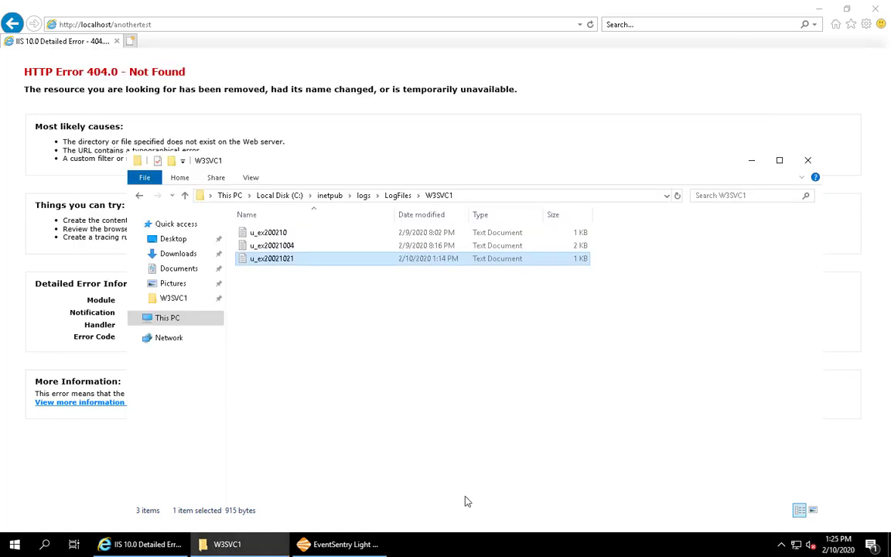
pyautogui.moveTo(336, 546)
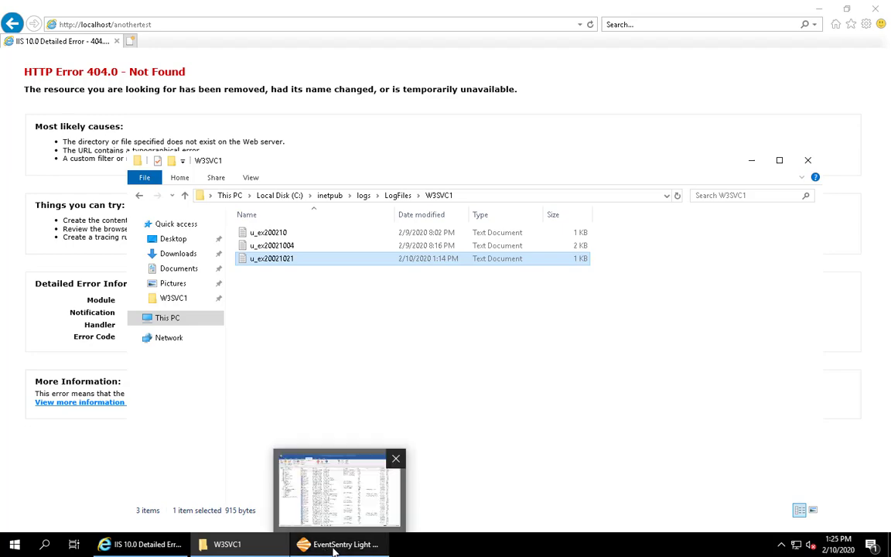
pyautogui.click(334, 546)
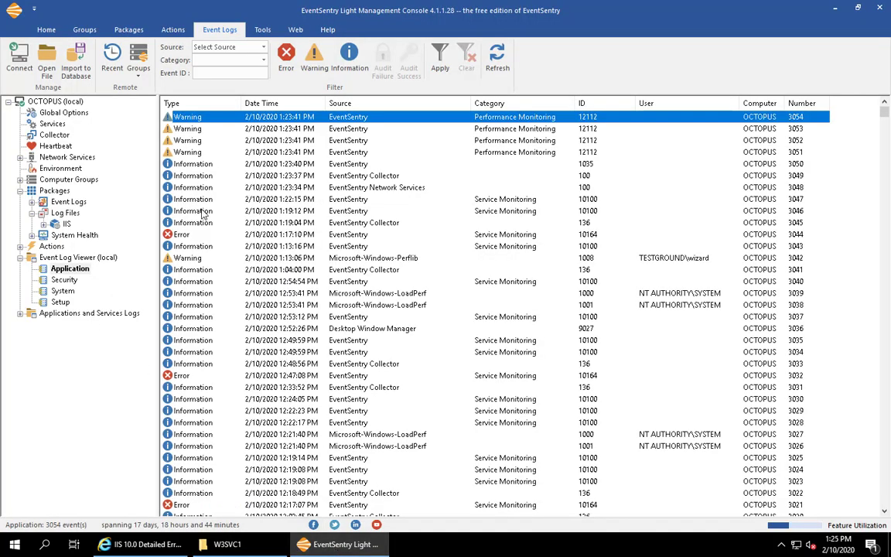
pyautogui.click(497, 62)
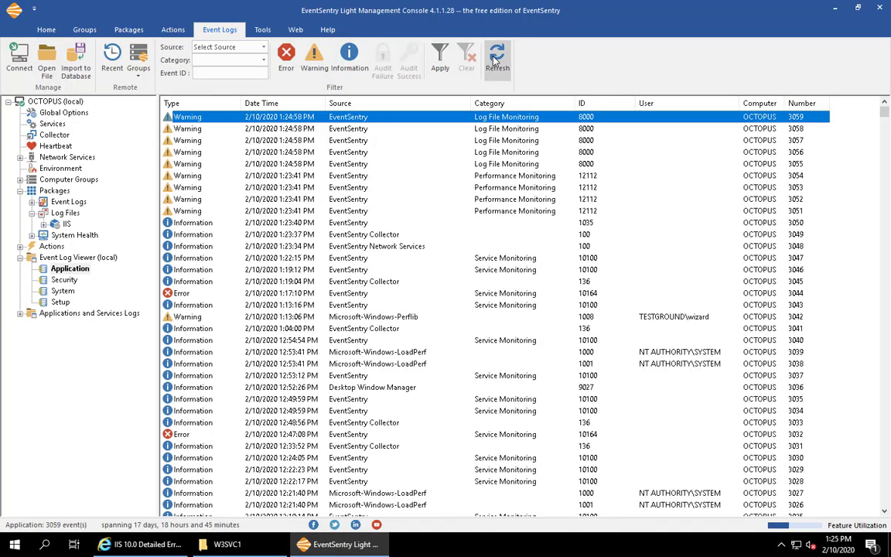
pyautogui.click(592, 165)
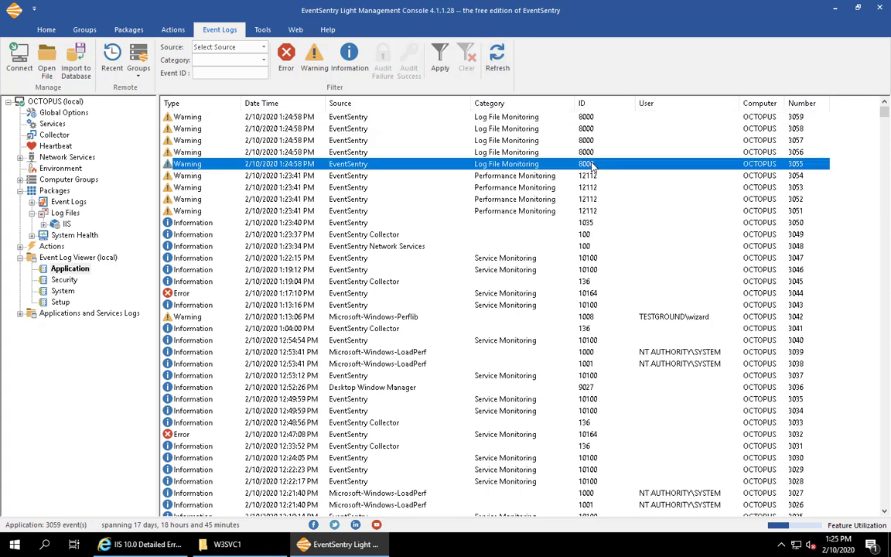
pyautogui.doubleClick(592, 165)
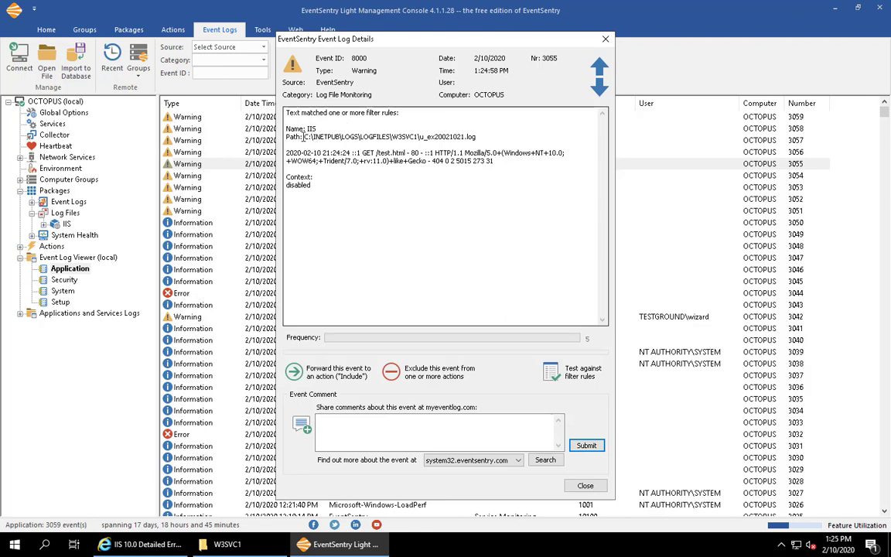
# - Highlight event 3055's matched IIS log line and its /test.html request, then close the details
pyautogui.click(486, 137)
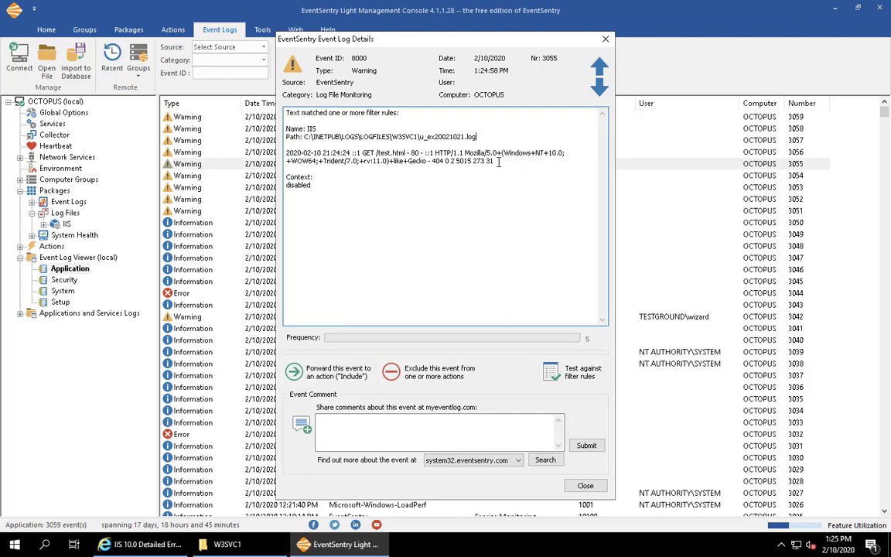
pyautogui.moveTo(495, 162); pyautogui.dragTo(286, 152)
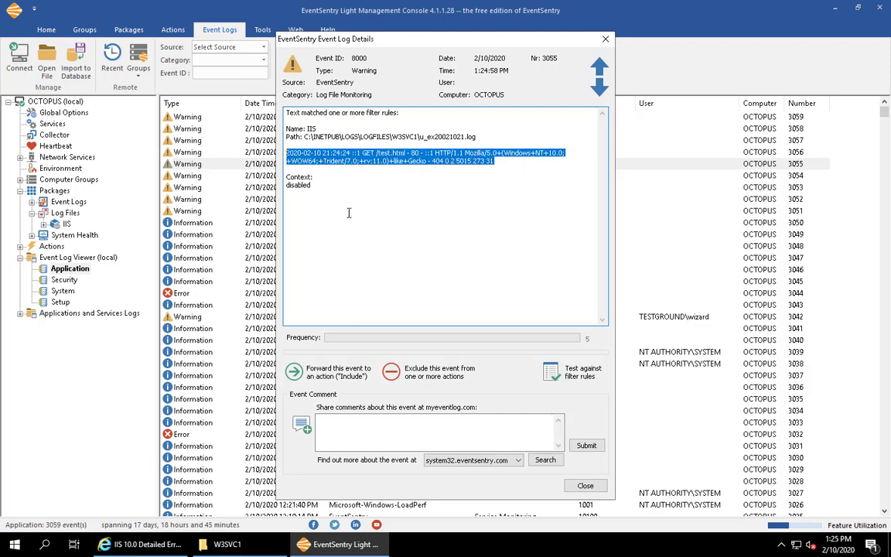
pyautogui.click(389, 163)
pyautogui.moveTo(376, 152); pyautogui.dragTo(403, 153)
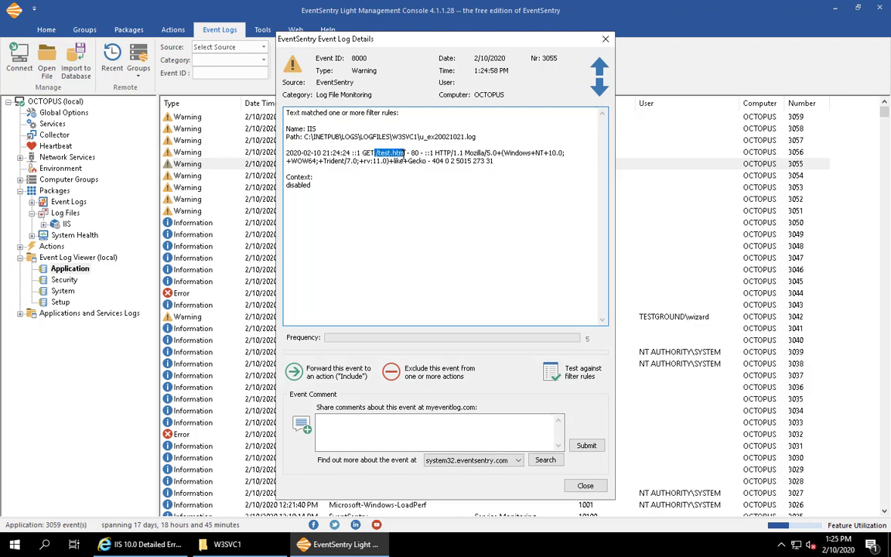
pyautogui.click(323, 184)
pyautogui.click(586, 486)
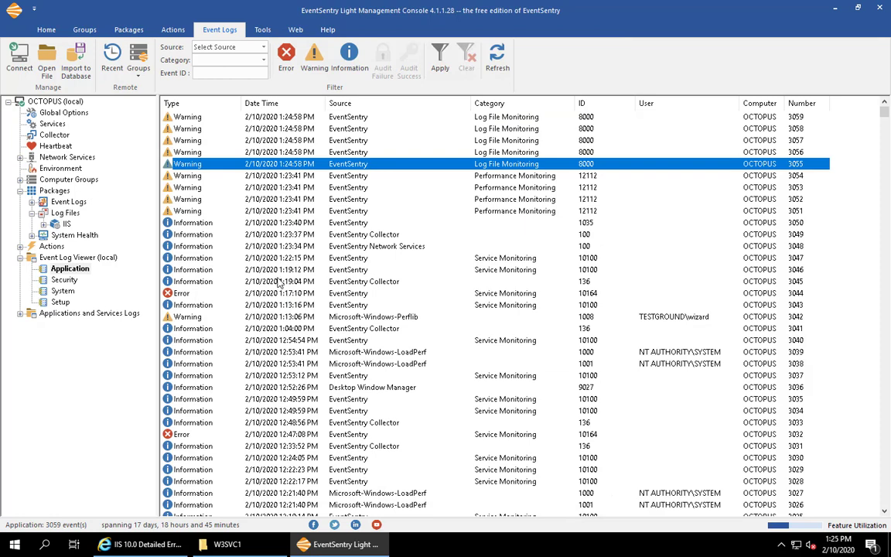
# - Add a new package under Packages > Event Logs and name it IIS
pyautogui.click(33, 213)
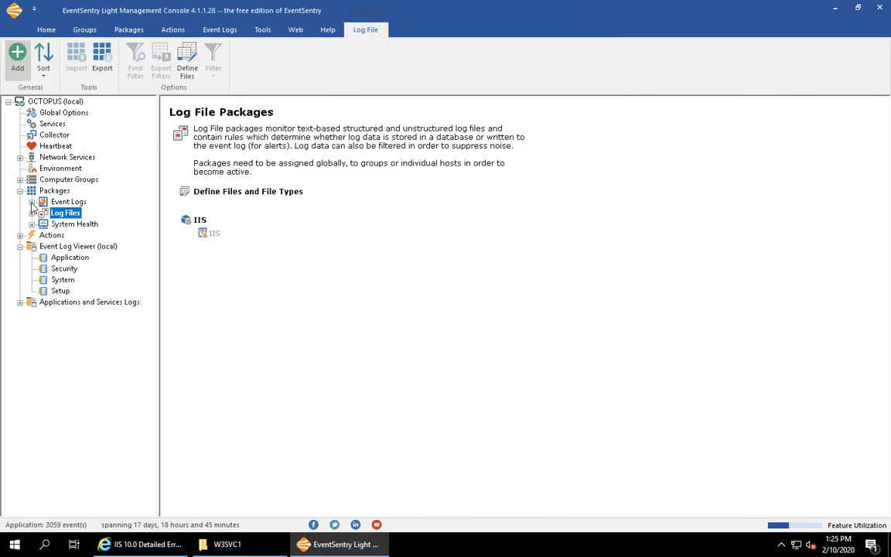
pyautogui.click(32, 201)
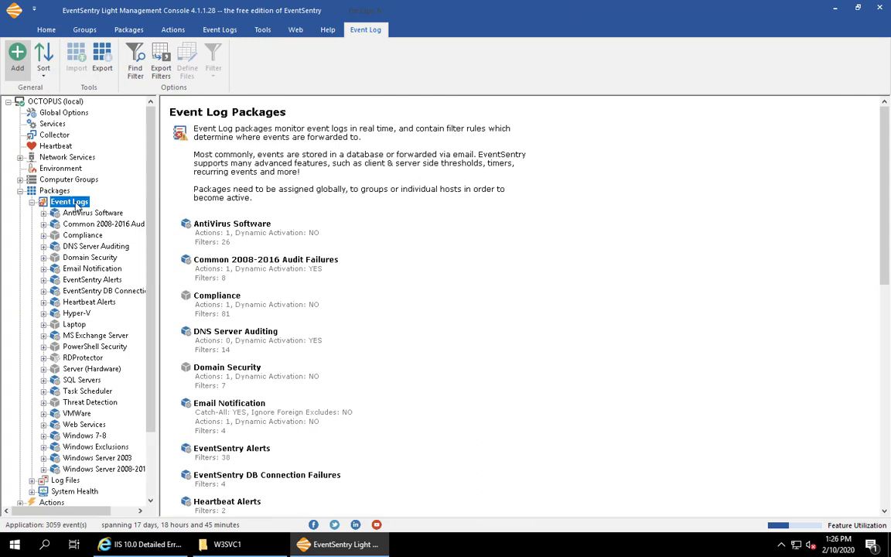
pyautogui.click(18, 58)
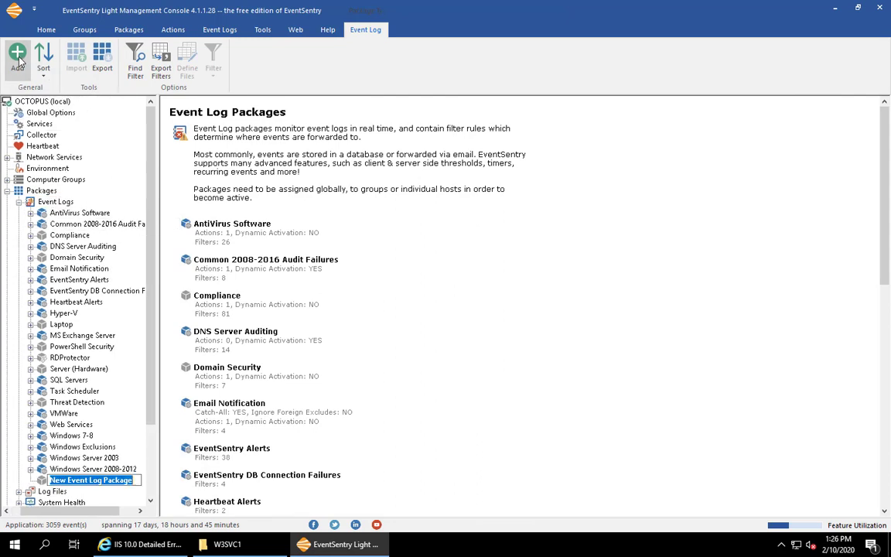
pyautogui.write('IIS')
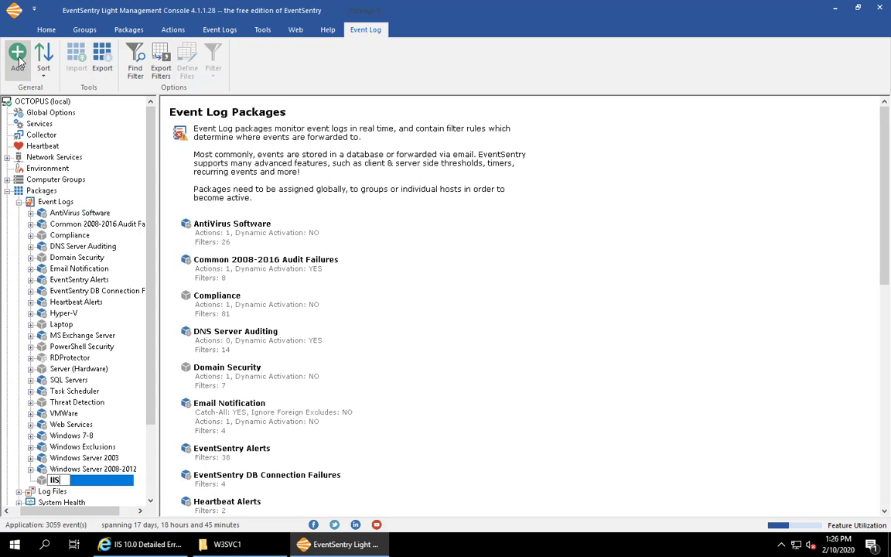
pyautogui.press('Return')
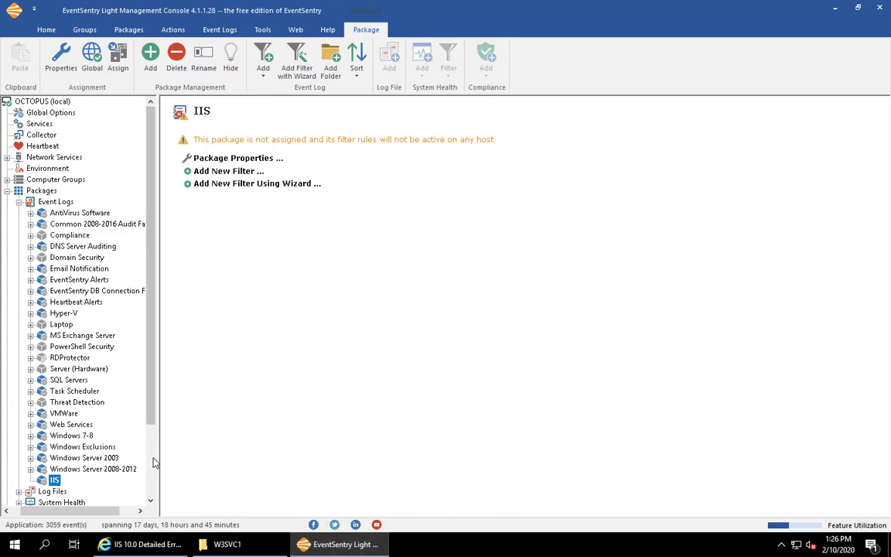
pyautogui.scroll(-3, 140, 417)
# - Create include filter 'IIS Errors' in the IIS package from the newest event 8000 warning
pyautogui.click(65, 448)
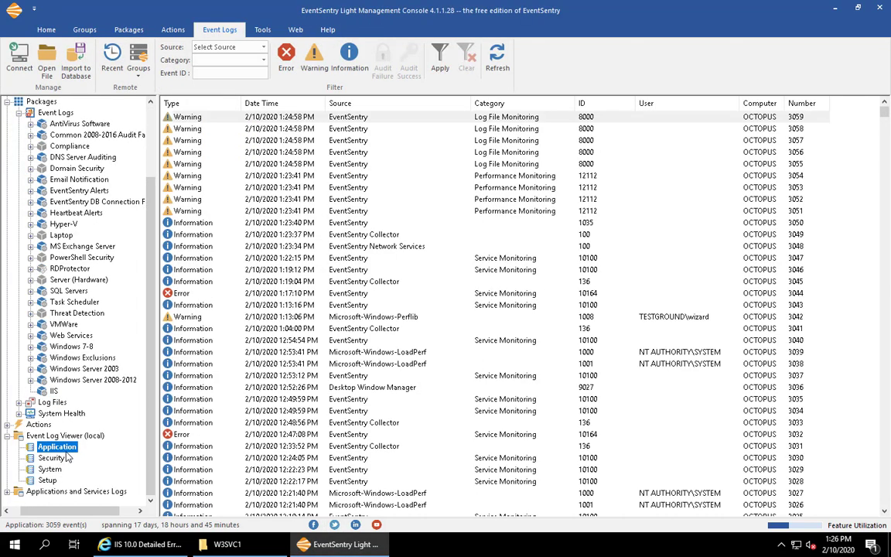
pyautogui.click(530, 119)
pyautogui.rightClick(531, 119)
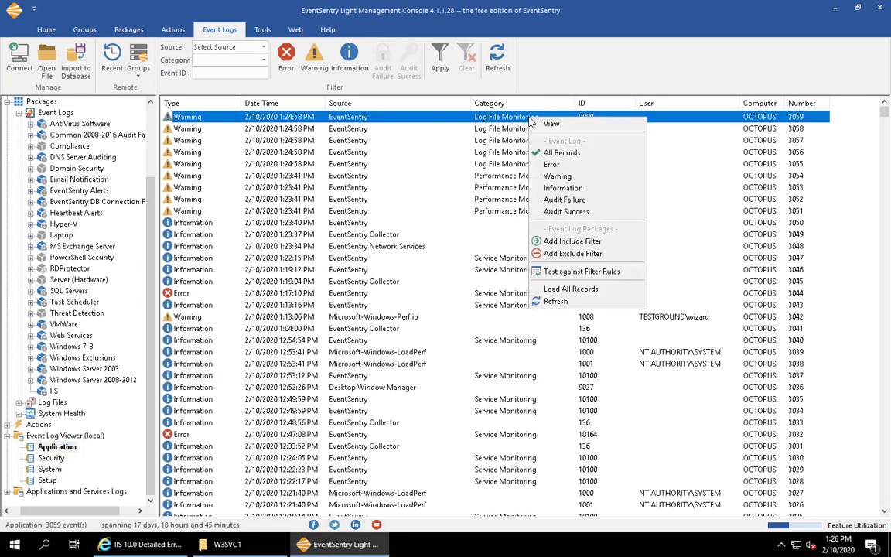
pyautogui.click(563, 244)
pyautogui.click(463, 292)
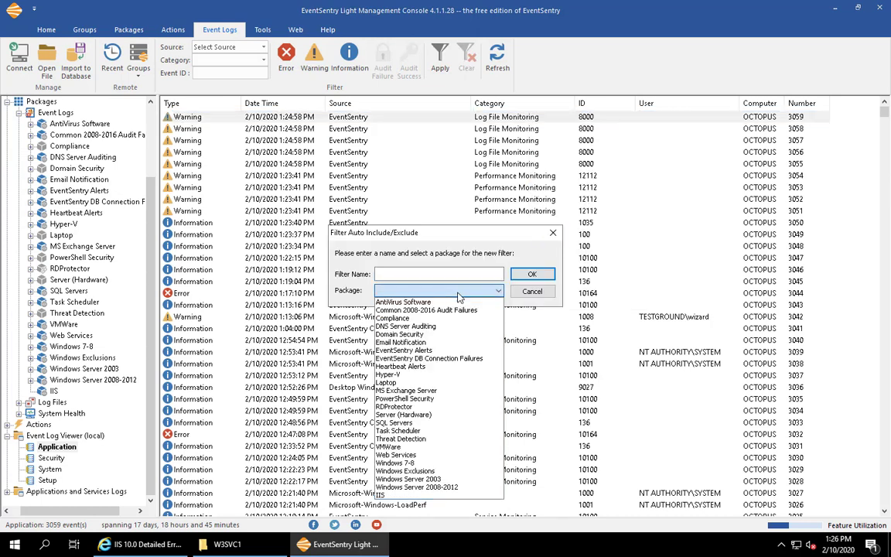
pyautogui.click(386, 494)
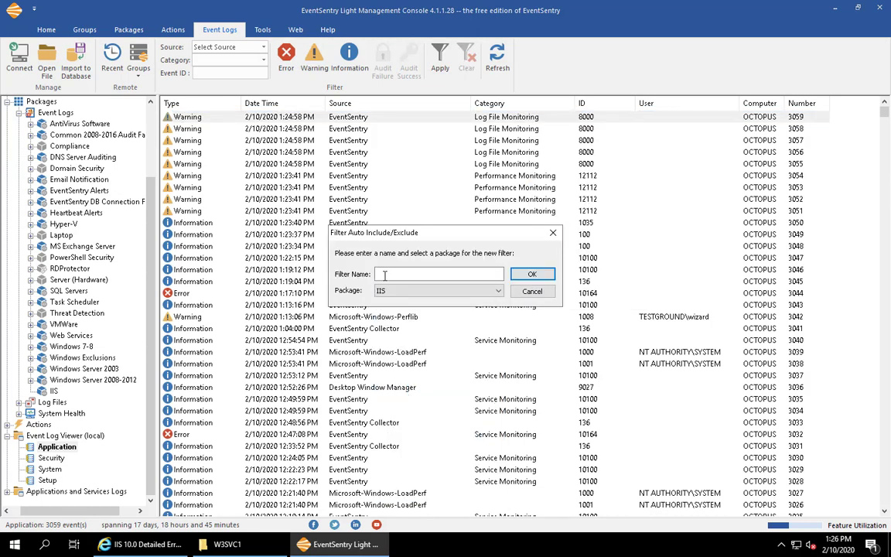
pyautogui.click(384, 274)
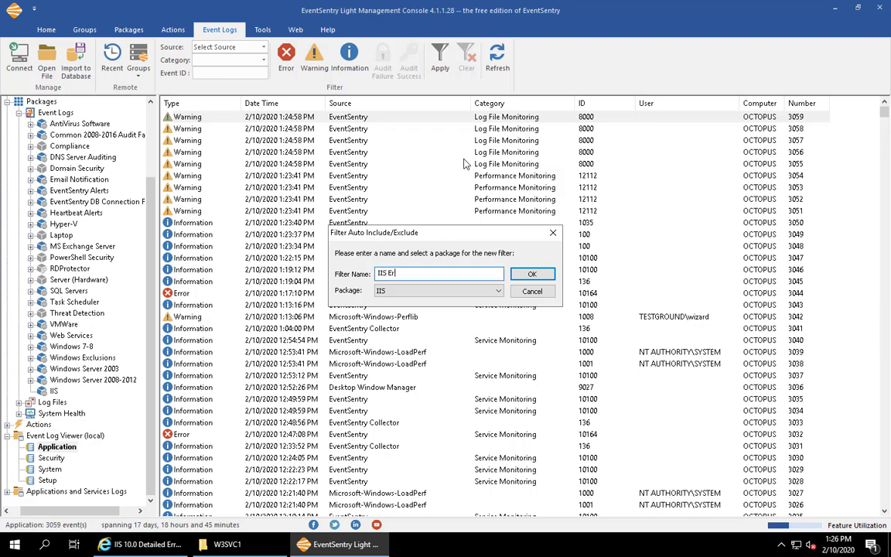
pyautogui.click(422, 293)
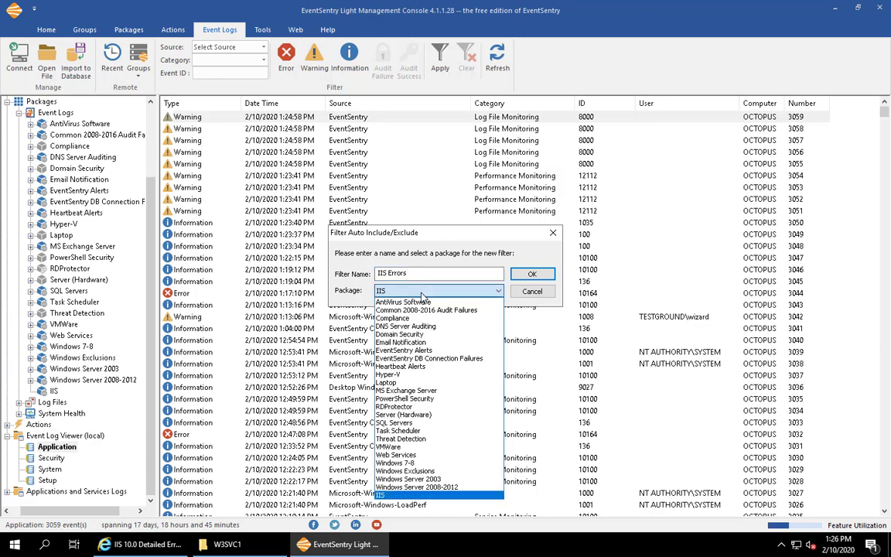
pyautogui.click(386, 290)
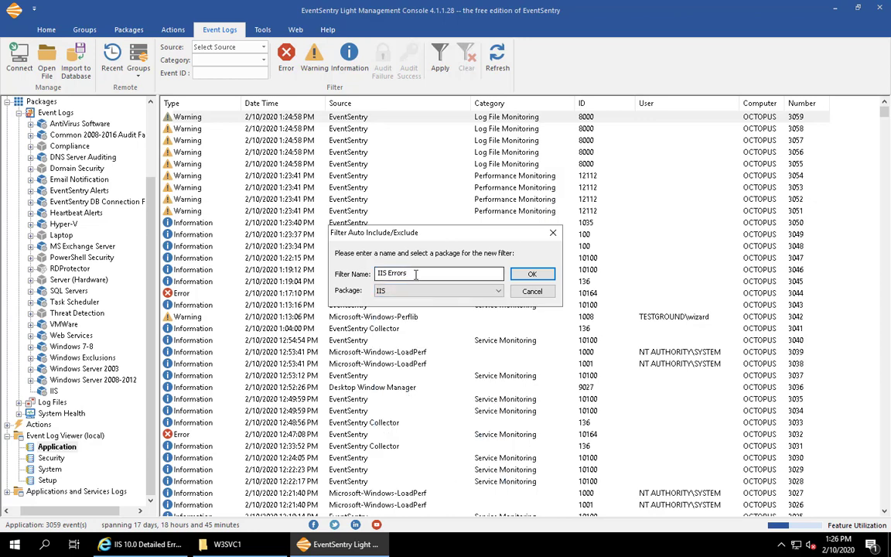
pyautogui.click(532, 274)
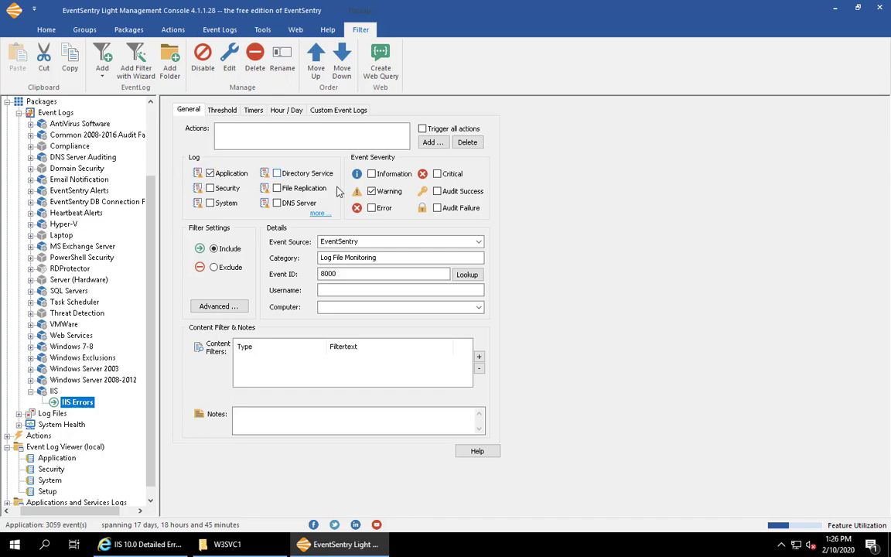
# - Add Error severity to the IIS Errors filter and attach the Default Email action
pyautogui.click(385, 208)
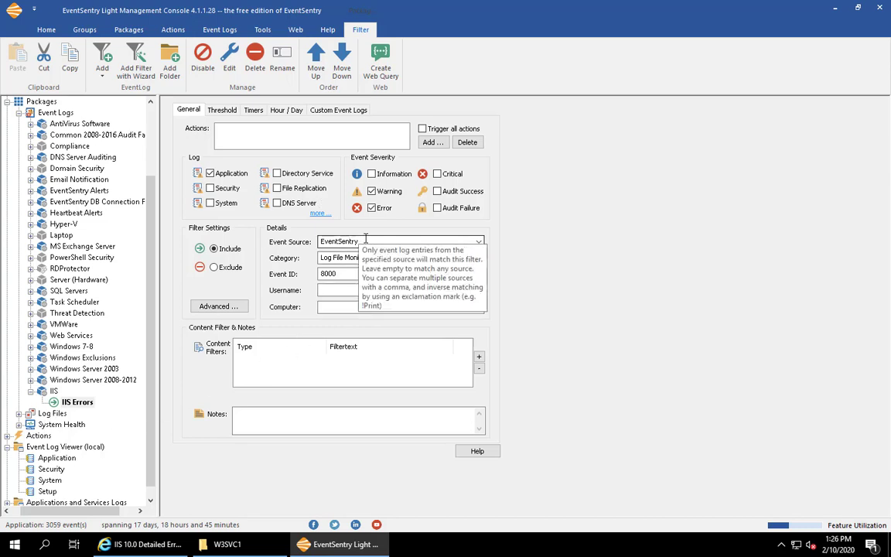
pyautogui.moveTo(326, 264)
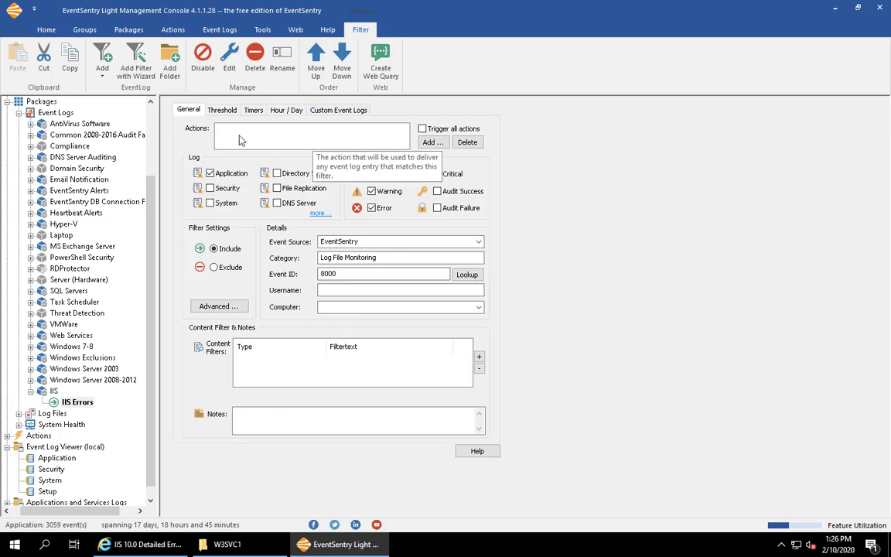
pyautogui.click(432, 143)
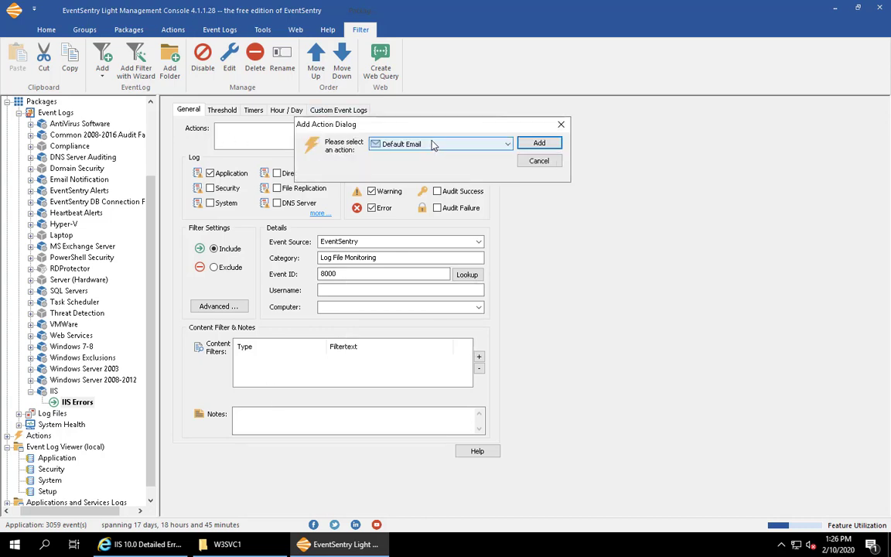
pyautogui.click(433, 145)
pyautogui.click(508, 144)
pyautogui.click(537, 143)
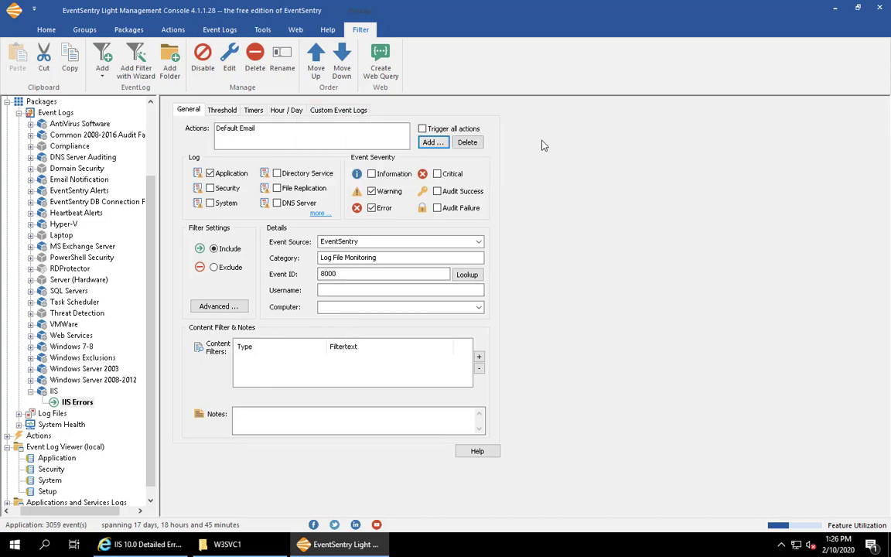
pyautogui.click(235, 129)
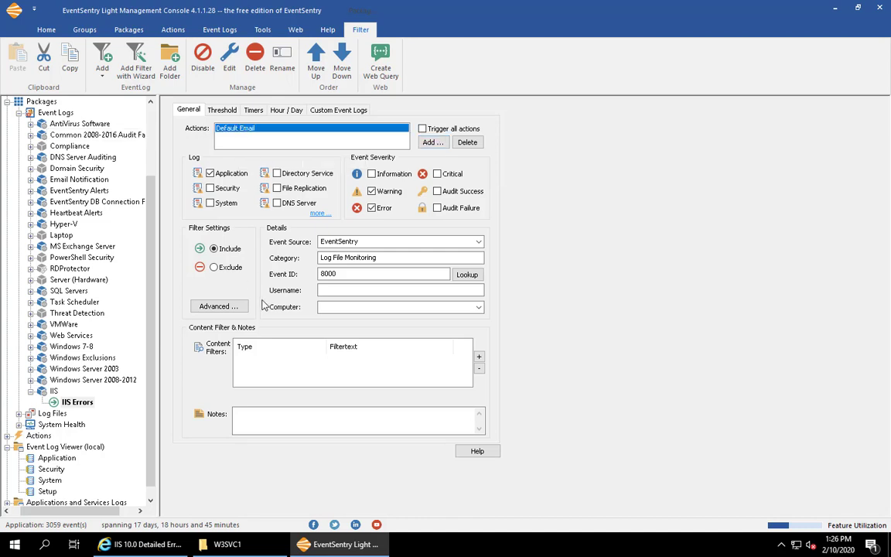
# - Show the Log File Packages overview listing the IIS package and its log file
pyautogui.click(134, 347)
pyautogui.scroll(-1, 134, 317)
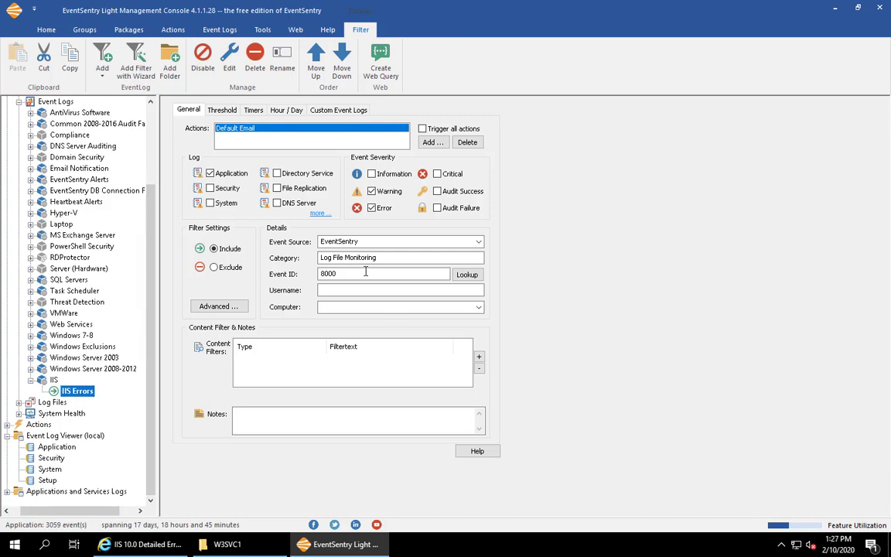
pyautogui.moveTo(353, 274)
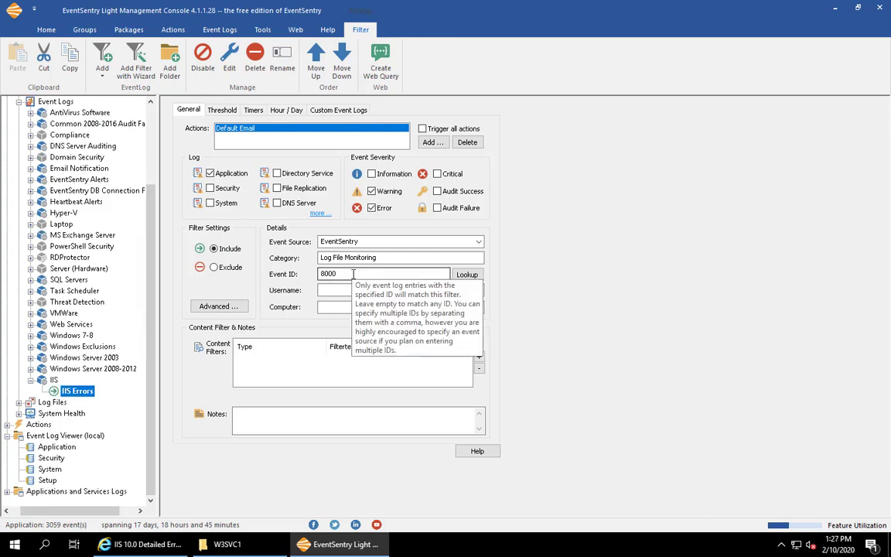
pyautogui.click(18, 403)
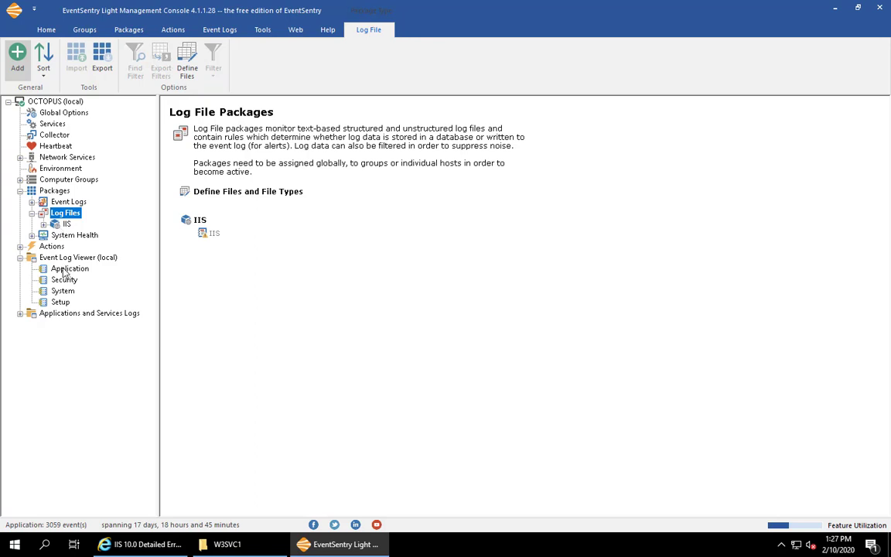
pyautogui.click(66, 268)
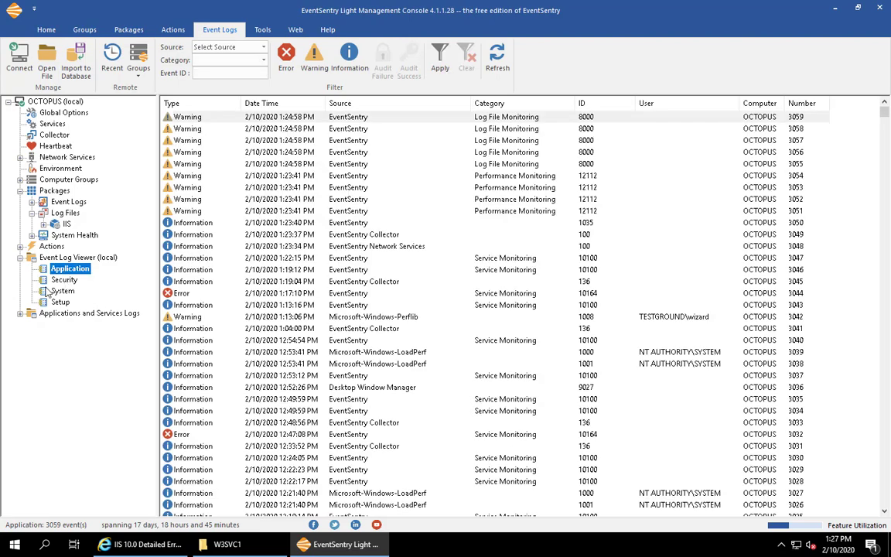
pyautogui.doubleClick(564, 118)
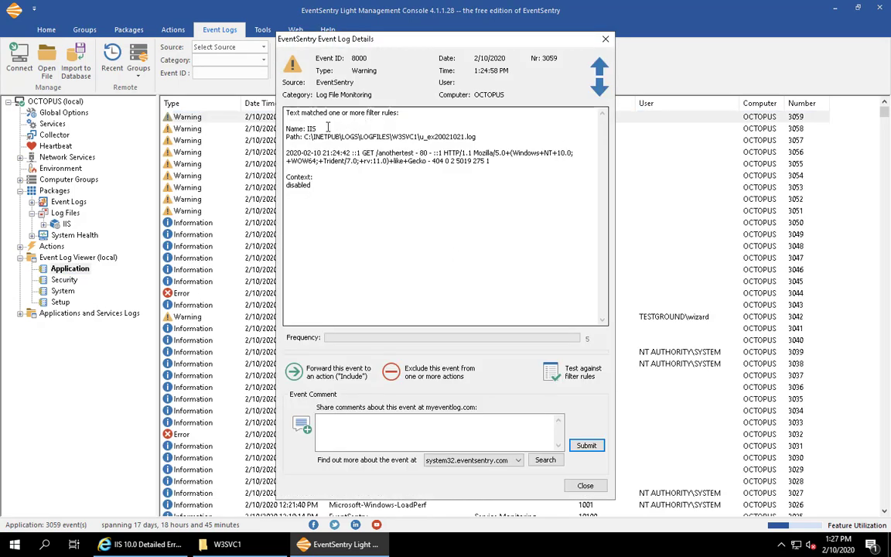
pyautogui.click(317, 128)
pyautogui.doubleClick(312, 128)
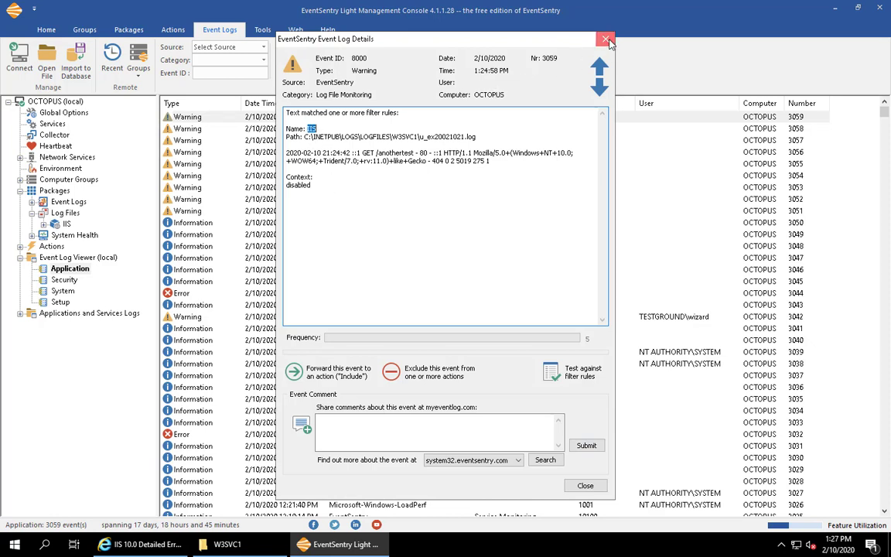
pyautogui.press('Escape')
pyautogui.doubleClick(65, 213)
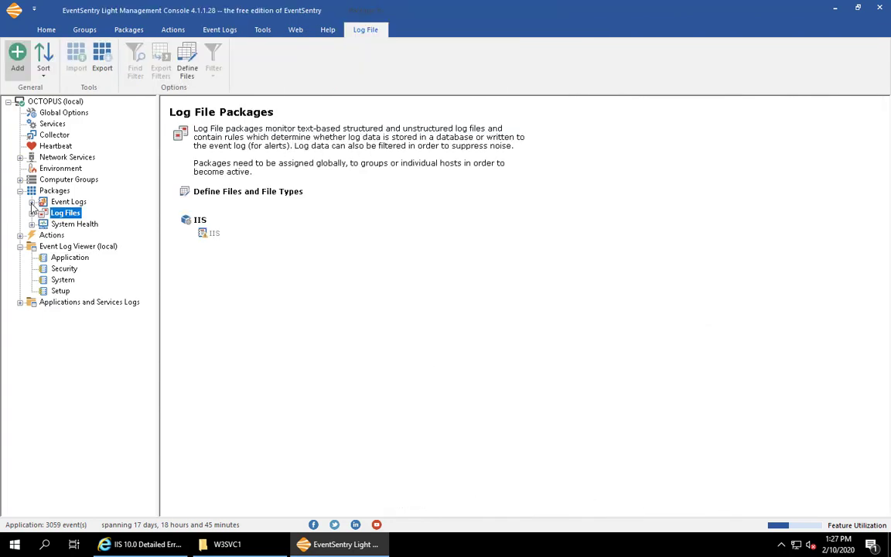
pyautogui.doubleClick(68, 201)
# - Add an Insertion string match content filter to IIS Errors, checking the message's %3 placeholder
pyautogui.click(88, 491)
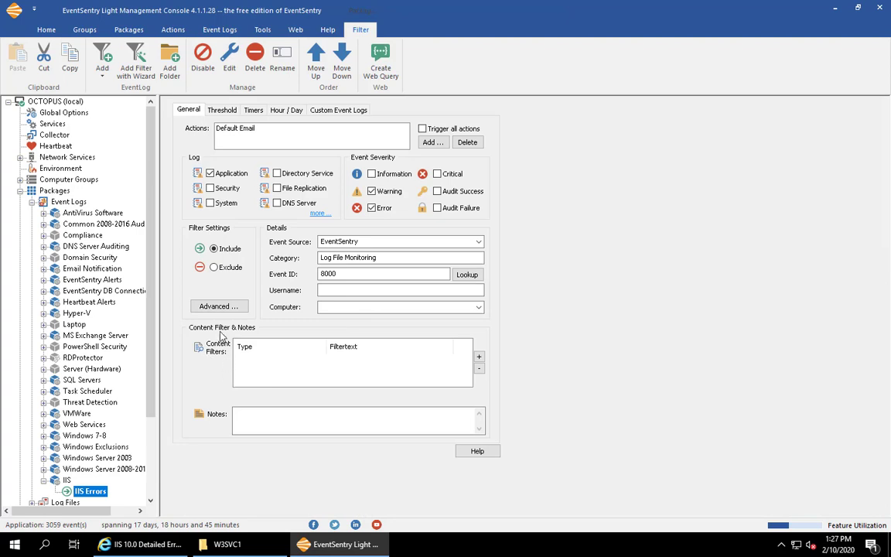
pyautogui.click(479, 358)
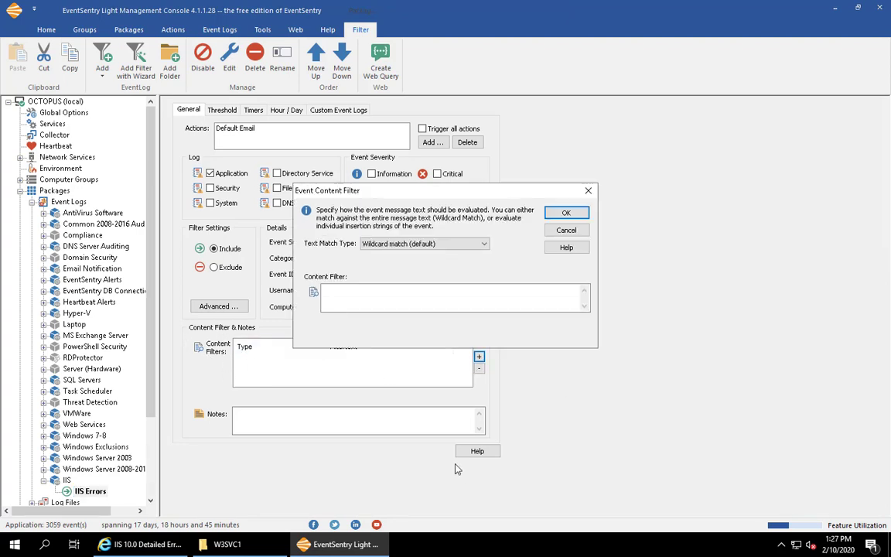
pyautogui.click(395, 246)
pyautogui.click(396, 264)
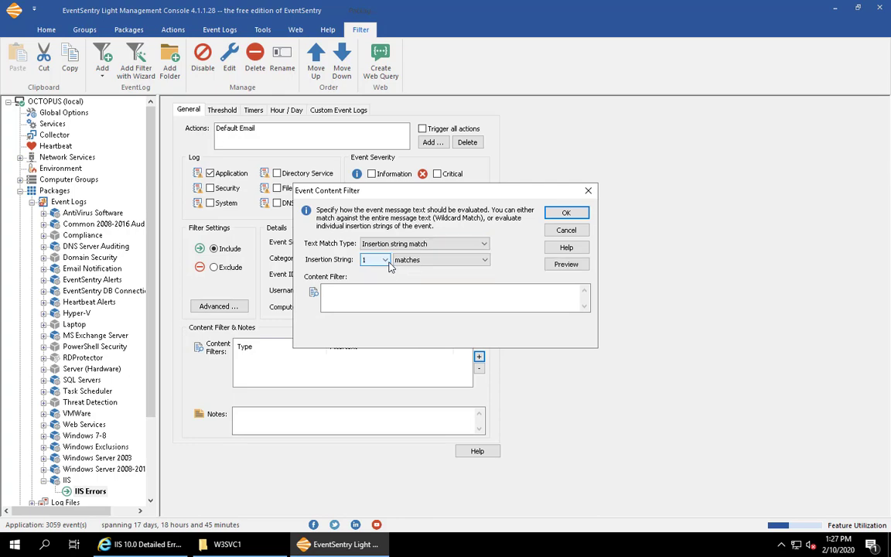
pyautogui.click(565, 264)
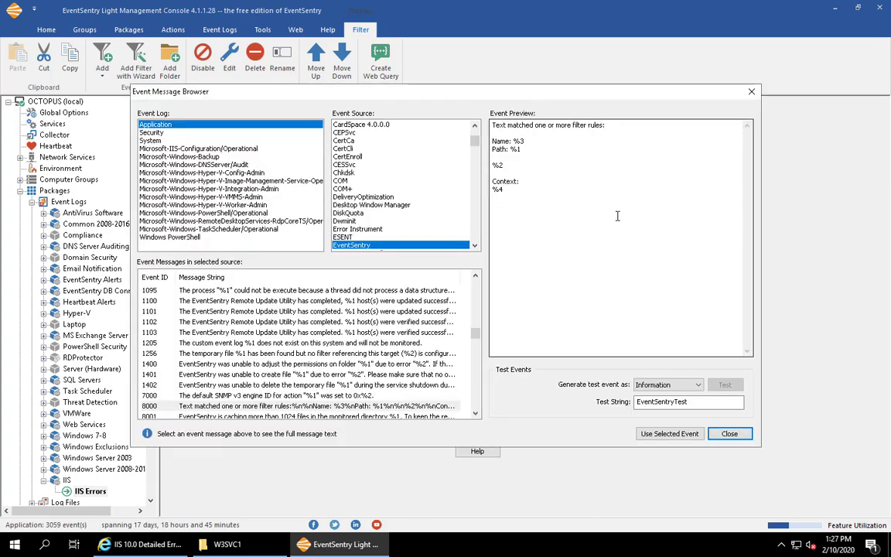
pyautogui.moveTo(515, 140); pyautogui.dragTo(529, 141)
pyautogui.click(523, 140)
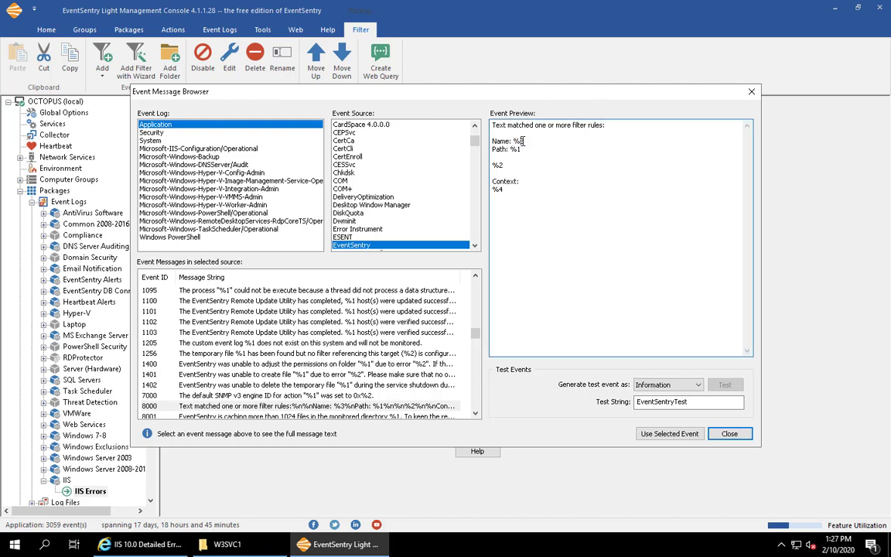
pyautogui.click(729, 433)
# - Set the content filter to require insertion string 3 to match IIS
pyautogui.click(375, 260)
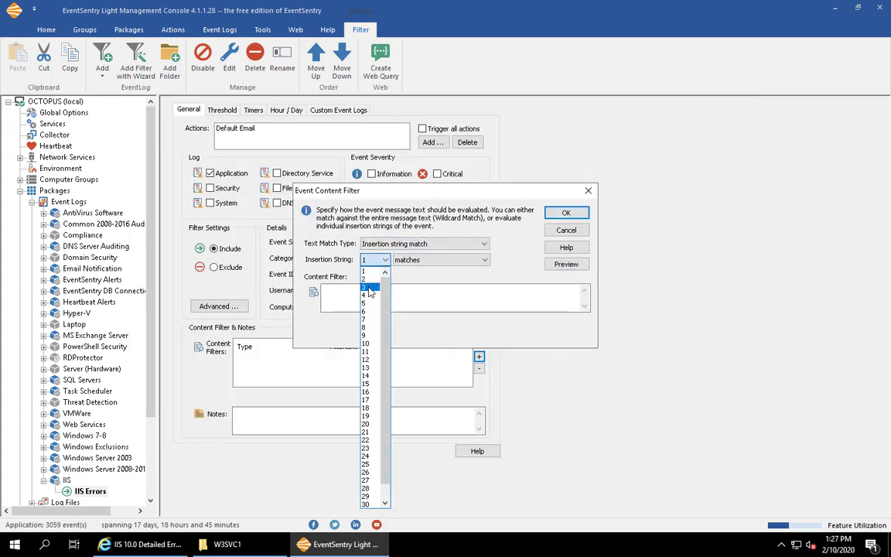
pyautogui.click(369, 286)
pyautogui.click(389, 296)
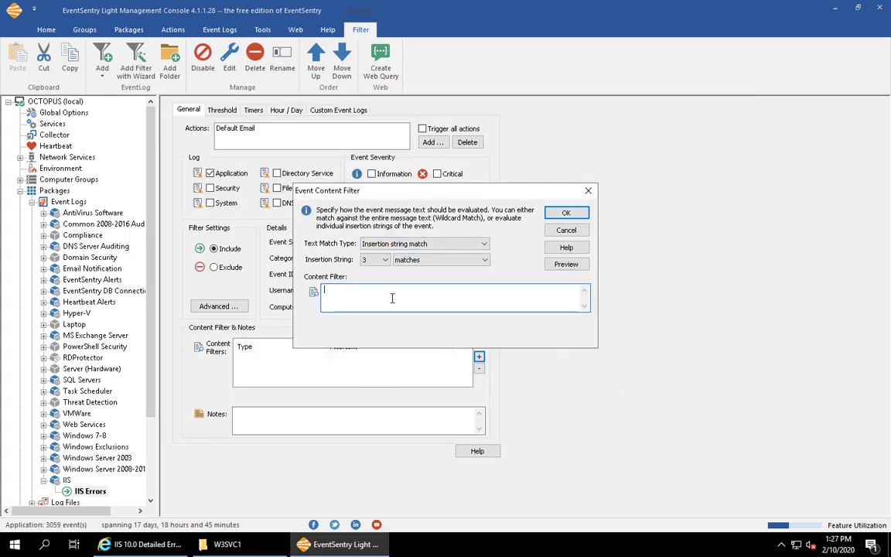
pyautogui.click(576, 215)
pyautogui.click(263, 360)
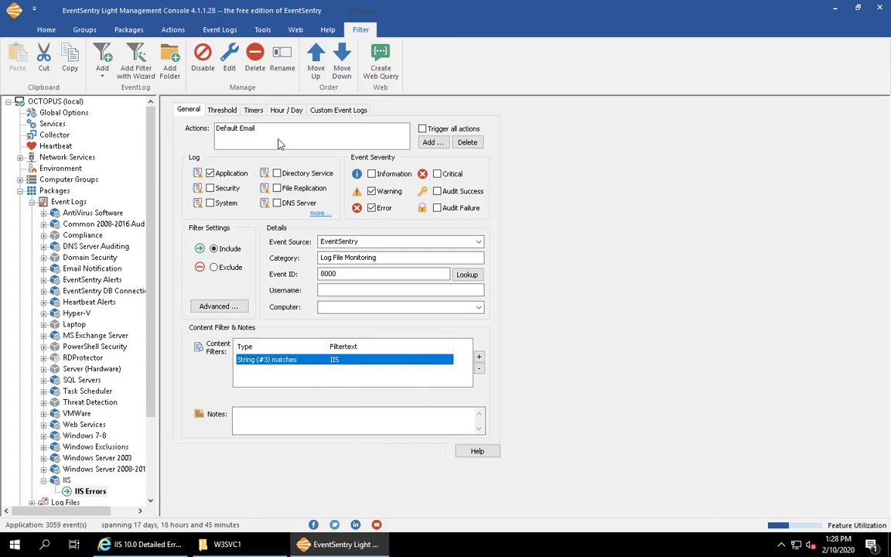
pyautogui.click(232, 129)
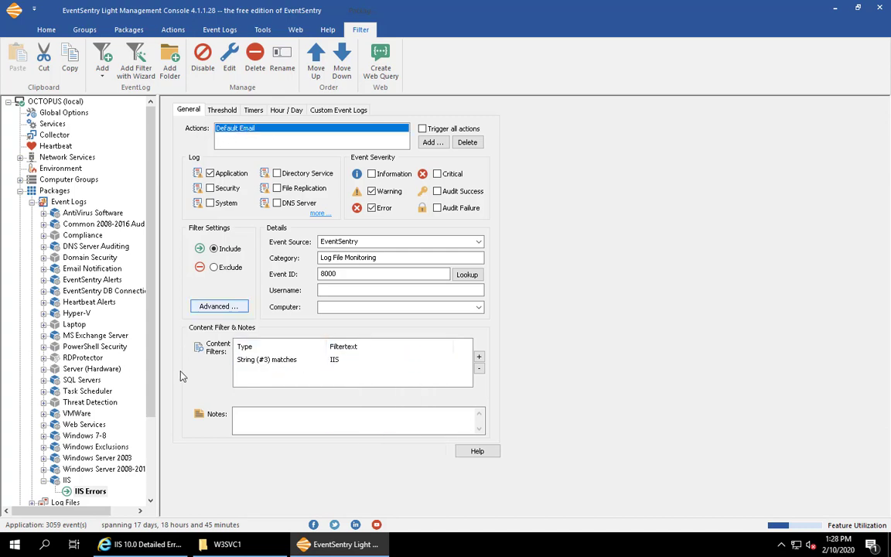
# - Select the IIS package and save the configuration from the Home tab
pyautogui.click(65, 480)
pyautogui.click(45, 480)
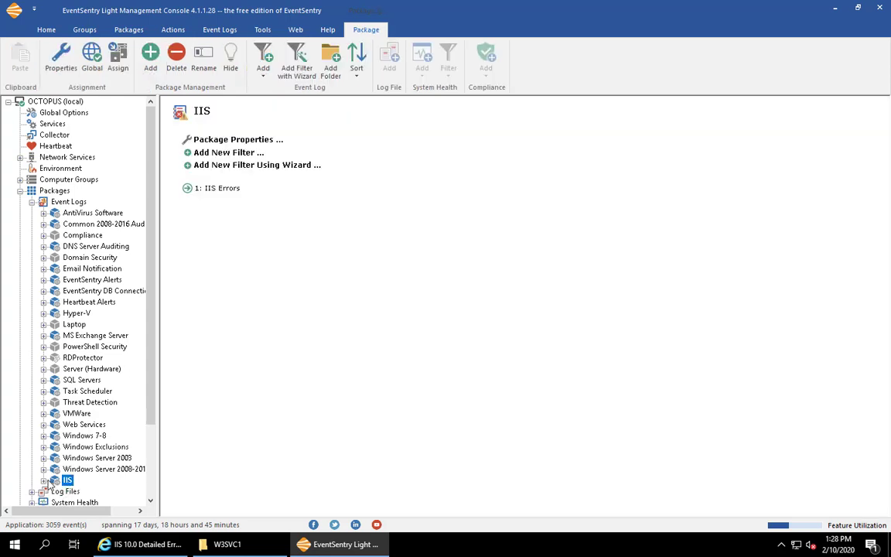
pyautogui.click(47, 31)
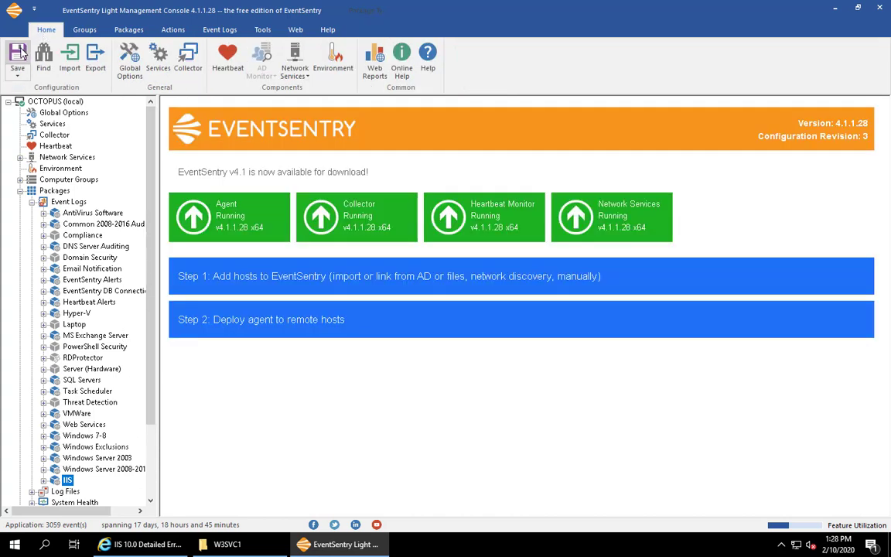
pyautogui.click(18, 55)
pyautogui.scroll(-3, 144, 425)
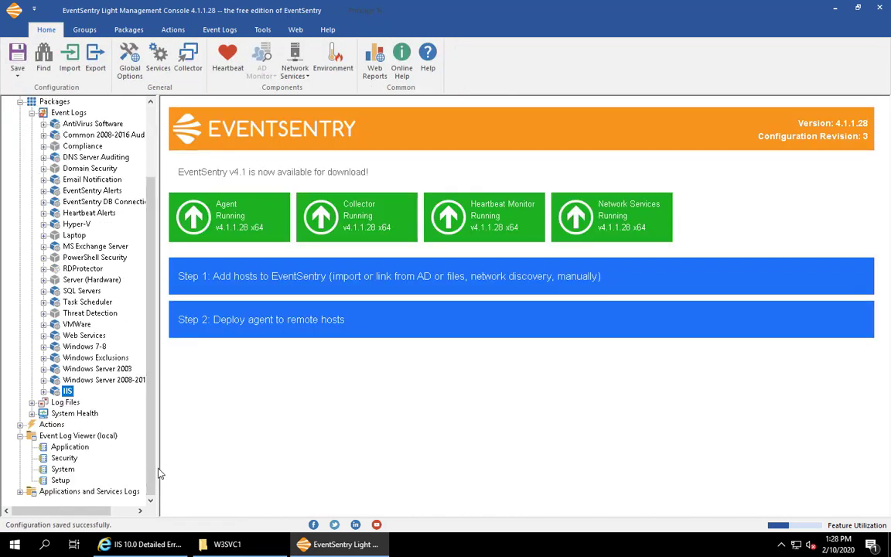
# - Show the IIS log file rule's Event Log Alerts with the * 404 0 2 * inclusion selected
pyautogui.click(69, 447)
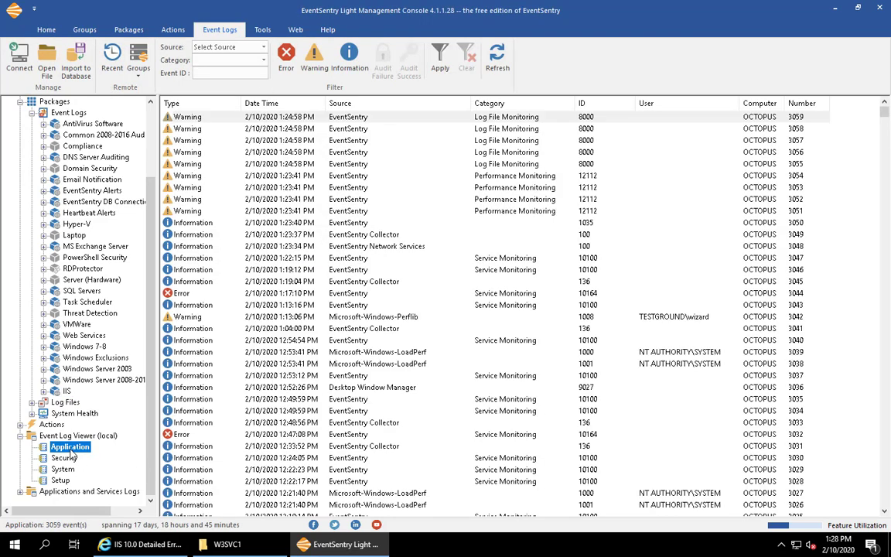
pyautogui.click(43, 402)
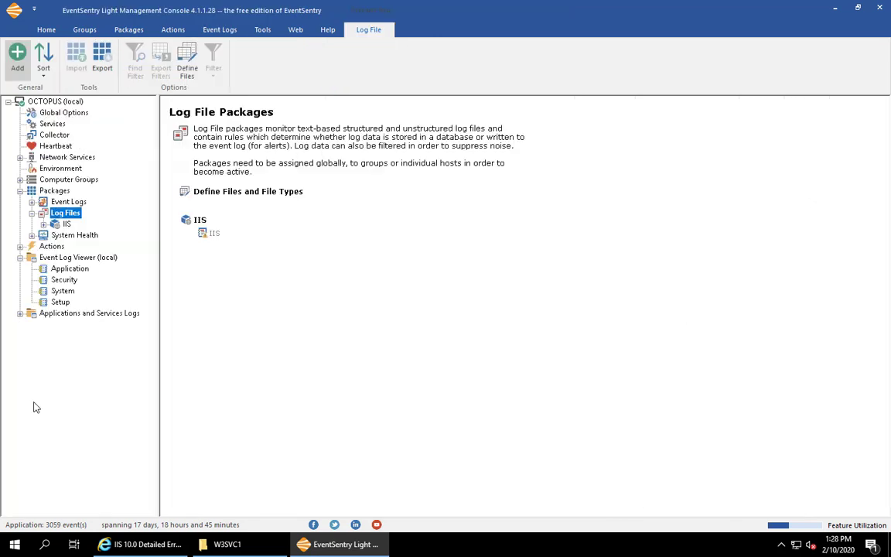
pyautogui.click(63, 223)
pyautogui.click(78, 235)
pyautogui.click(262, 109)
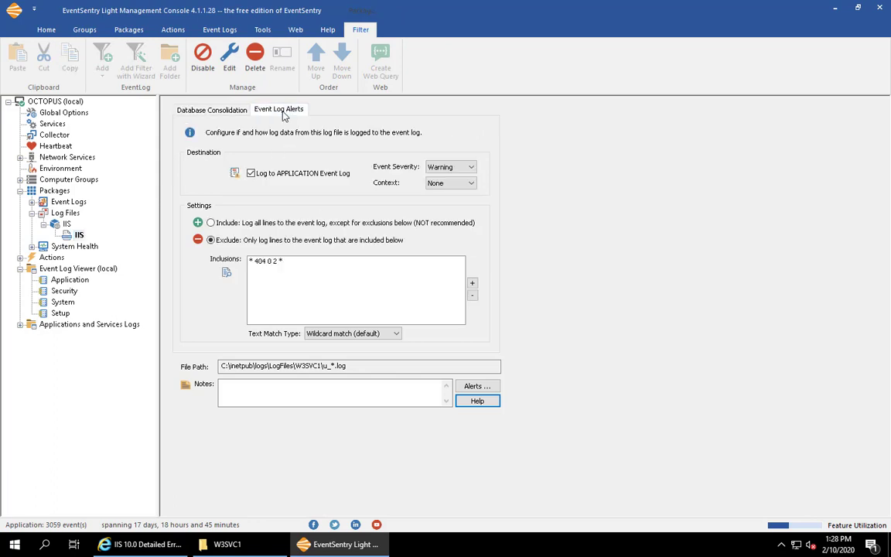
pyautogui.click(258, 263)
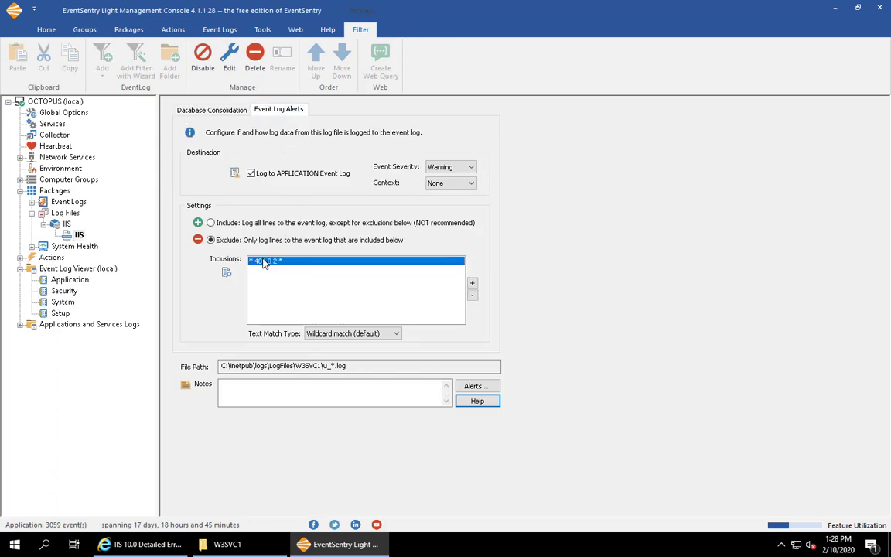